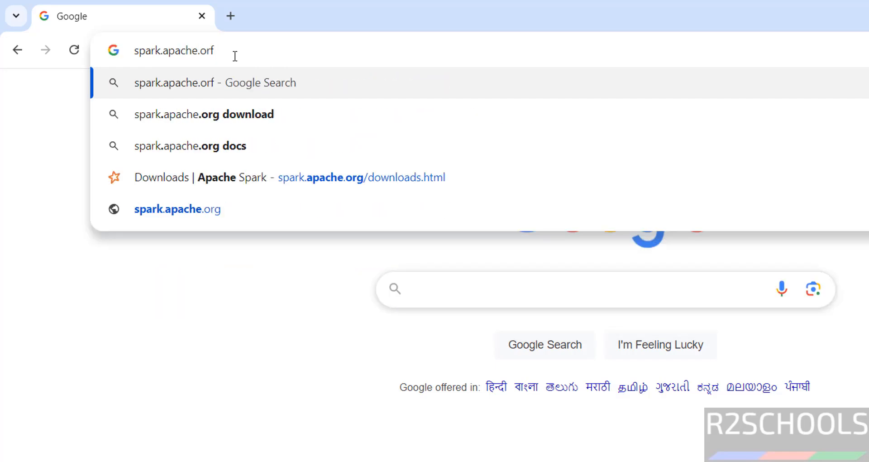
Go to spark.apache.org and open the documentation for the latest Spark release.
{"action": "key", "text": "BackSpace"}
{"action": "type", "text": "g"}
{"action": "key", "text": "Return"}
{"action": "left_click", "coordinate": [366, 114]}
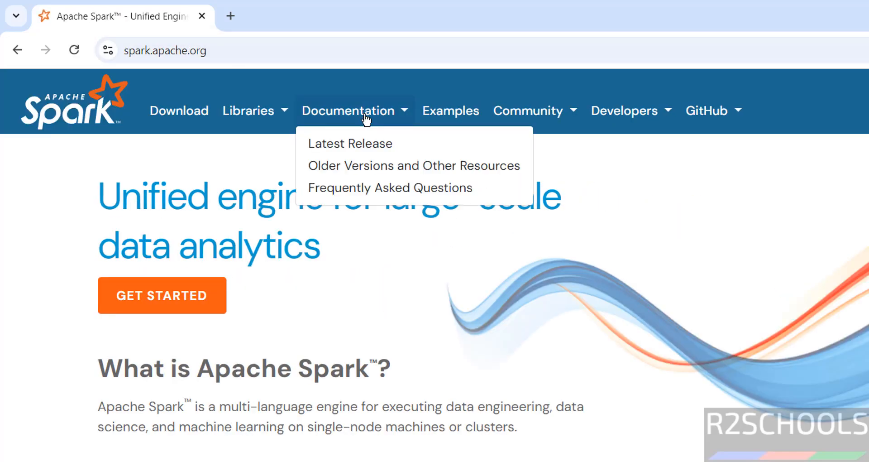
{"action": "left_click", "coordinate": [361, 145]}
Examine the Java, Scala and Python versions supported by Spark in the documentation's Downloading section.
{"action": "scroll", "coordinate": [317, 353], "scroll_direction": "down", "scroll_amount": 5}
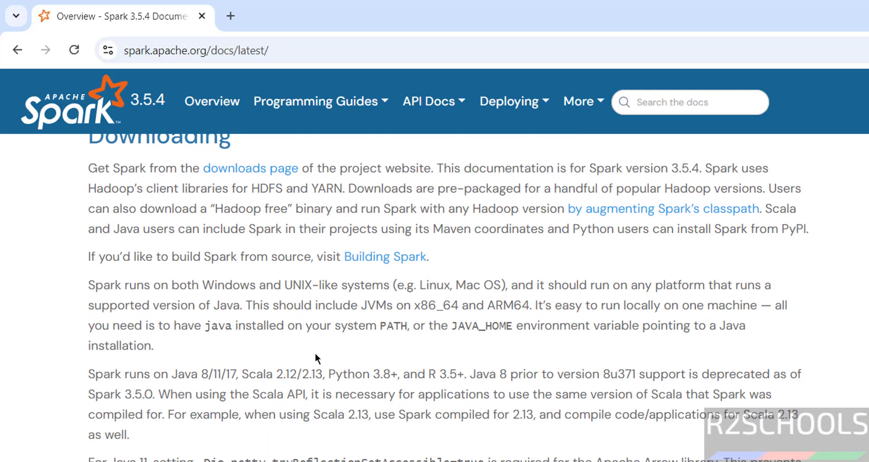
{"action": "left_click_drag", "start_coordinate": [88, 376], "coordinate": [238, 374]}
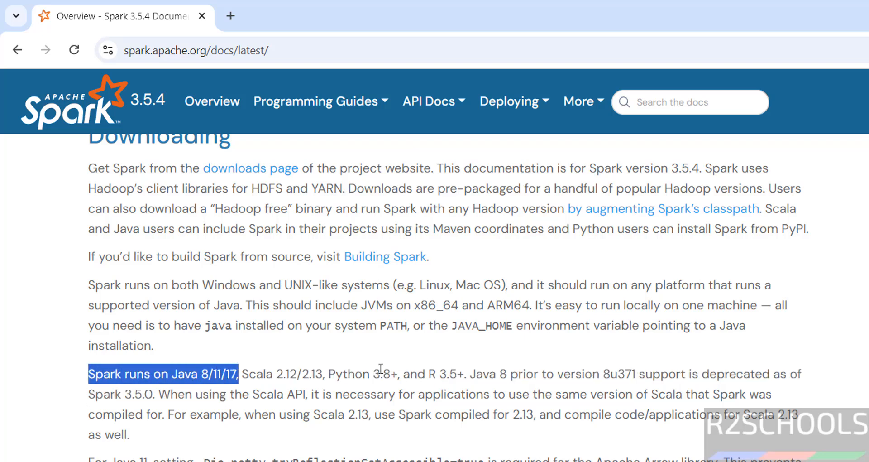
{"action": "left_click_drag", "start_coordinate": [374, 374], "coordinate": [404, 372]}
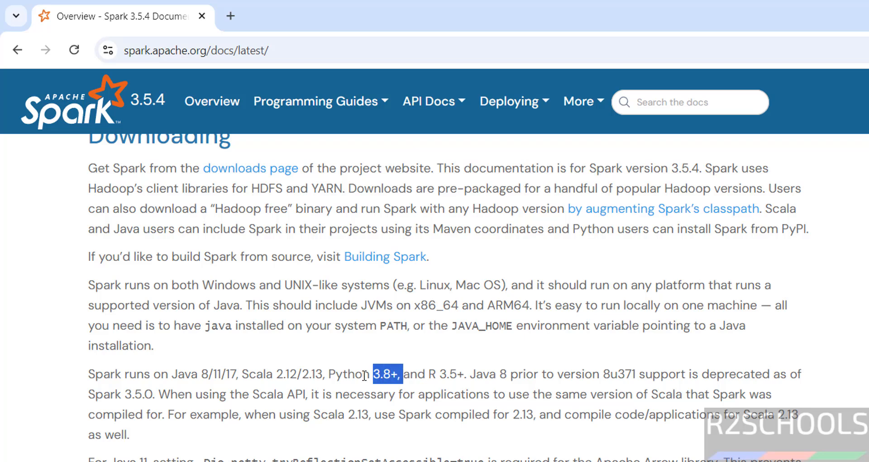
{"action": "left_click_drag", "start_coordinate": [150, 368], "coordinate": [393, 377]}
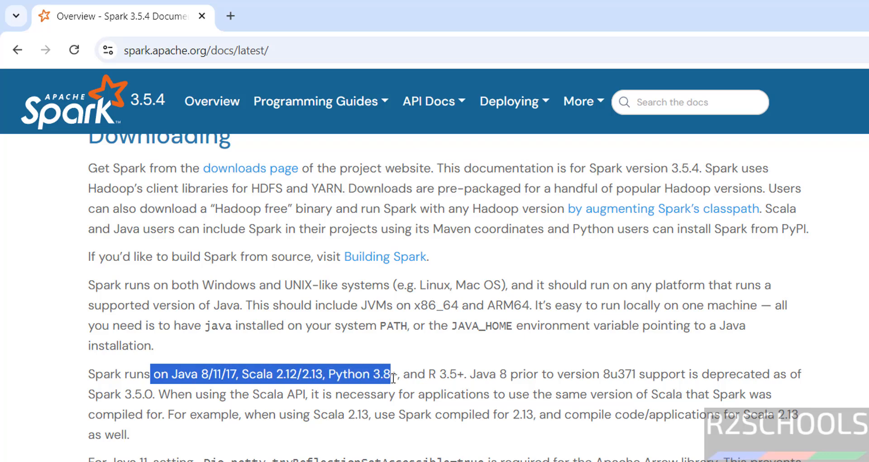
{"action": "left_click", "coordinate": [393, 372]}
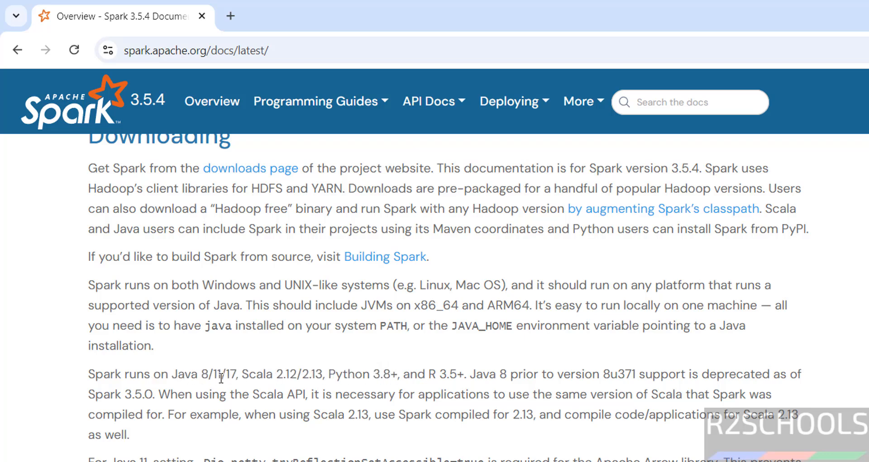
Open oracle.com in a new browser tab.
{"action": "left_click", "coordinate": [229, 16]}
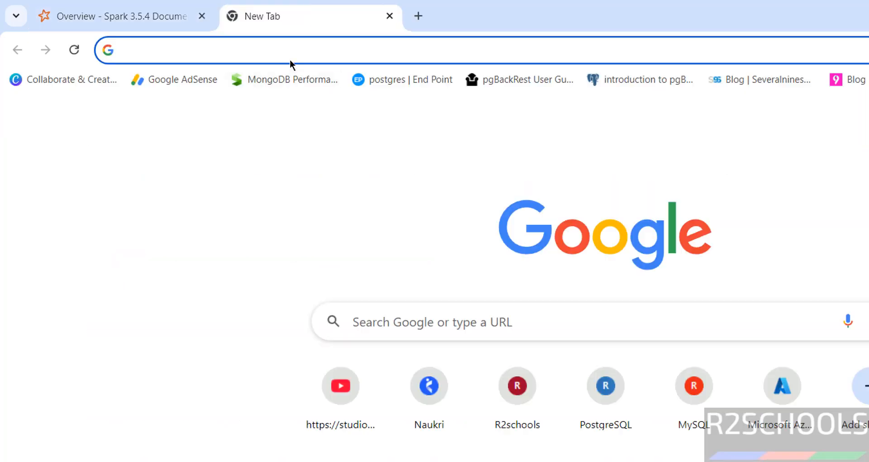
{"action": "type", "text": "oa"}
{"action": "key", "text": "BackSpace"}
{"action": "key", "text": "BackSpace"}
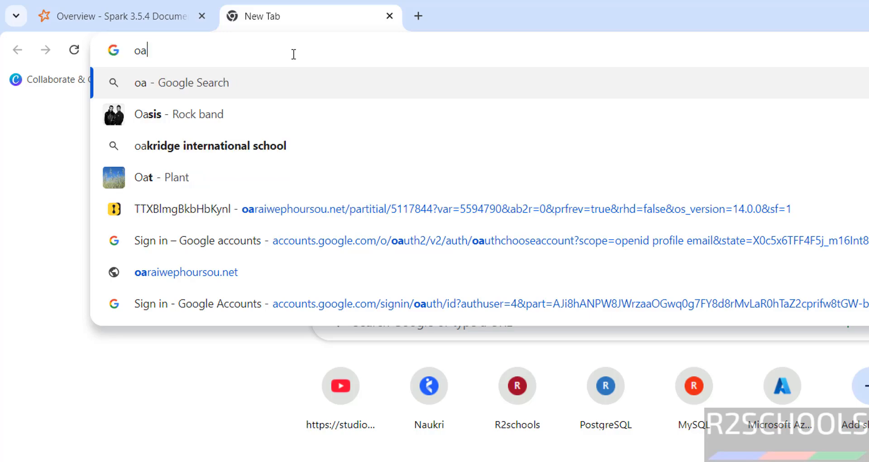
{"action": "type", "text": "racle.c"}
{"action": "key", "text": "Return"}
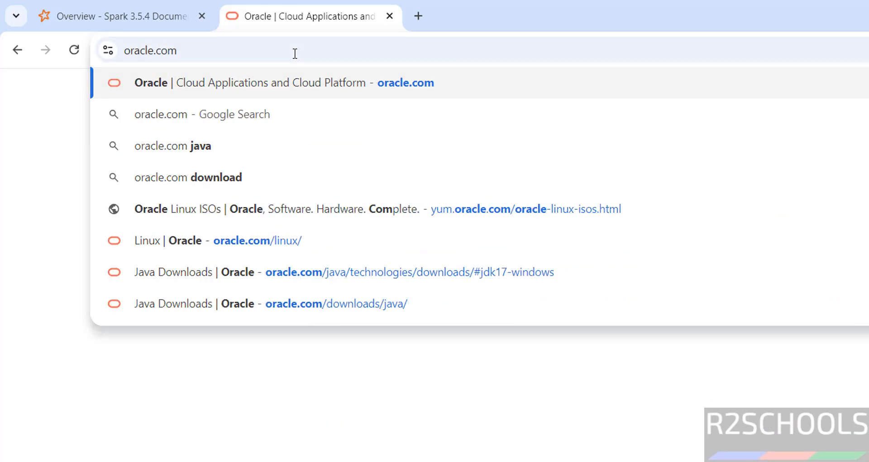
Go to Java among Oracle's hardware and software products and open the Java Downloads page.
{"action": "left_click", "coordinate": [277, 96]}
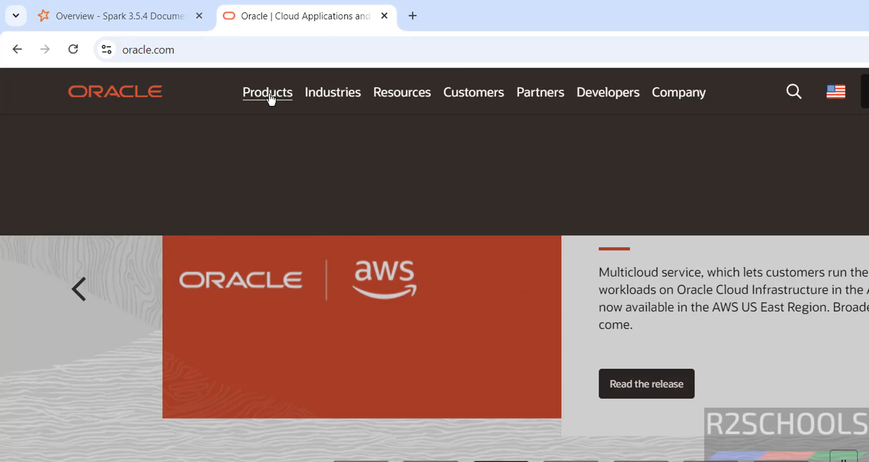
{"action": "scroll", "coordinate": [276, 333], "scroll_direction": "down", "scroll_amount": 3}
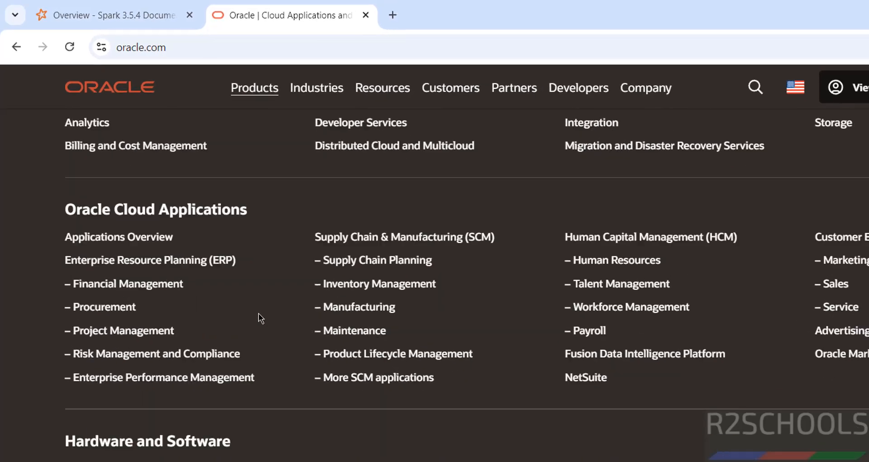
{"action": "left_click", "coordinate": [82, 433]}
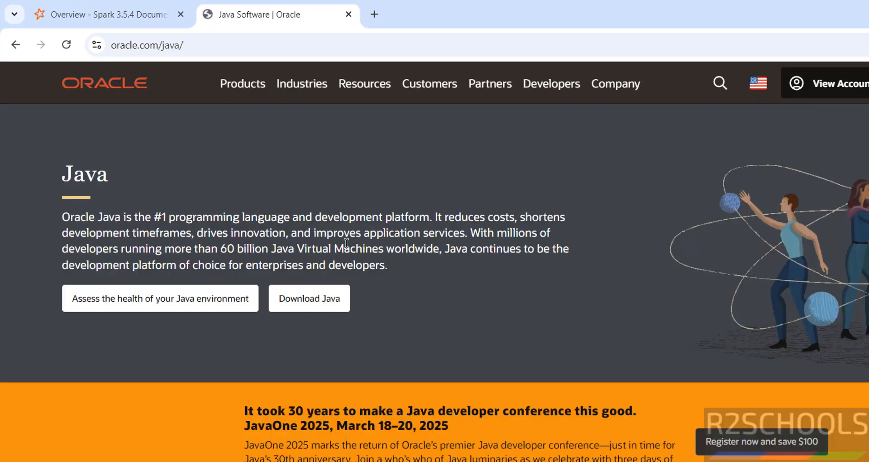
{"action": "left_click", "coordinate": [297, 304]}
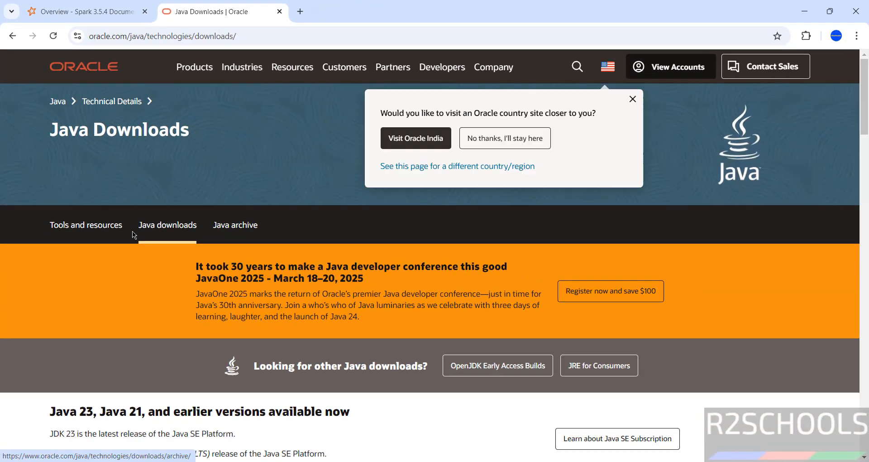
Dismiss the Oracle country site suggestion and open the Java SE 17 downloads from the Java archive.
{"action": "scroll", "coordinate": [132, 234], "scroll_direction": "down", "scroll_amount": 5}
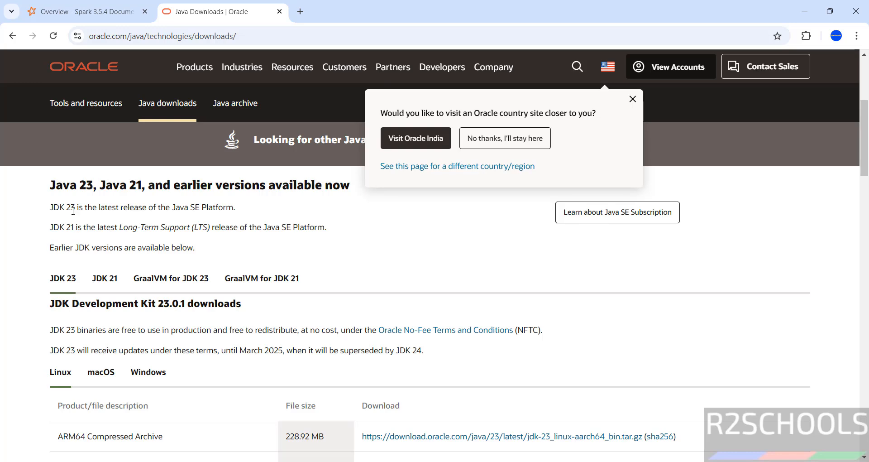
{"action": "scroll", "coordinate": [272, 217], "scroll_direction": "up", "scroll_amount": 3}
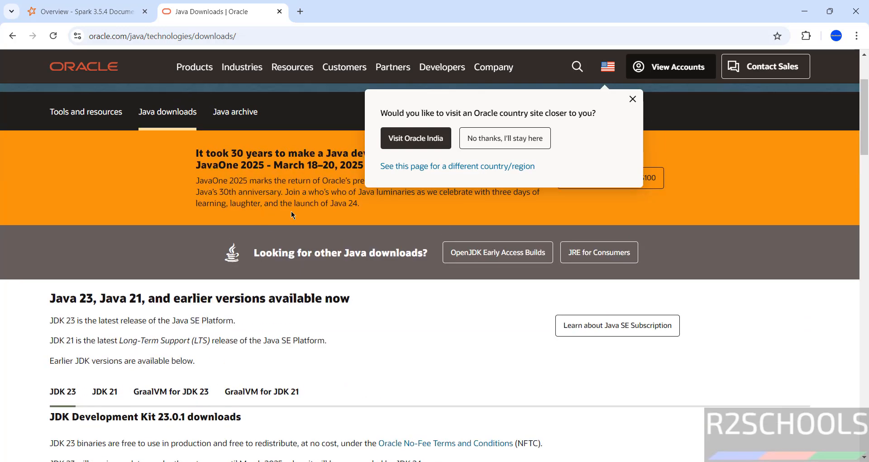
{"action": "left_click", "coordinate": [632, 100]}
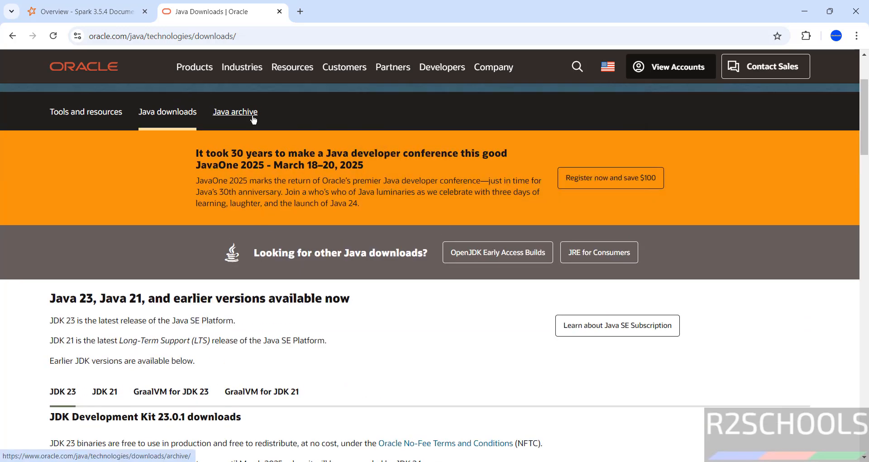
{"action": "left_click", "coordinate": [235, 112]}
{"action": "scroll", "coordinate": [254, 225], "scroll_direction": "down", "scroll_amount": 5}
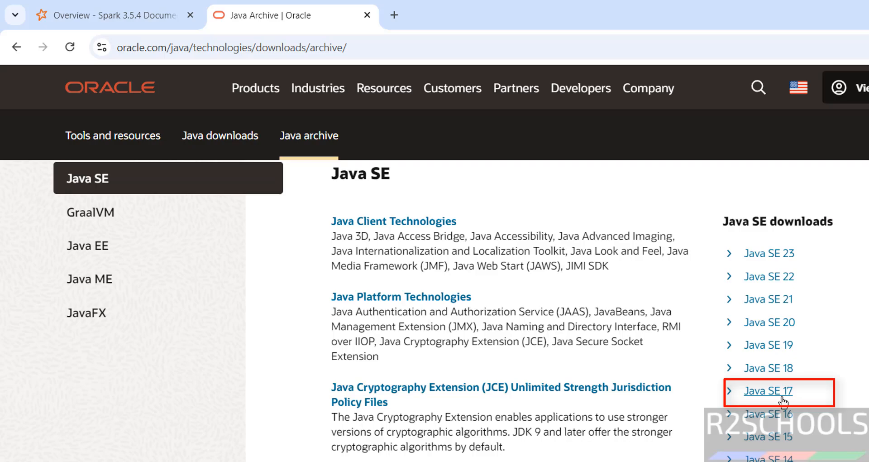
{"action": "left_click", "coordinate": [782, 399]}
Compare the available JDK 17.0.12 packages with the Java versions listed in the Spark documentation.
{"action": "scroll", "coordinate": [582, 305], "scroll_direction": "down", "scroll_amount": 6}
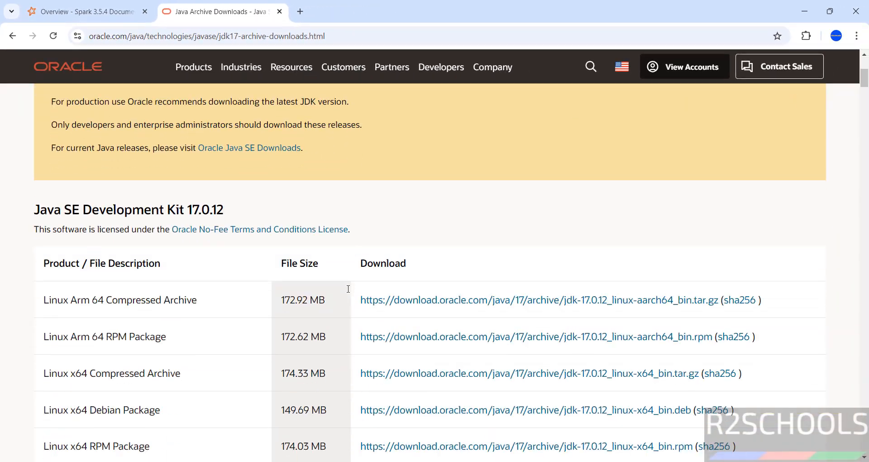
{"action": "scroll", "coordinate": [459, 285], "scroll_direction": "down", "scroll_amount": 6}
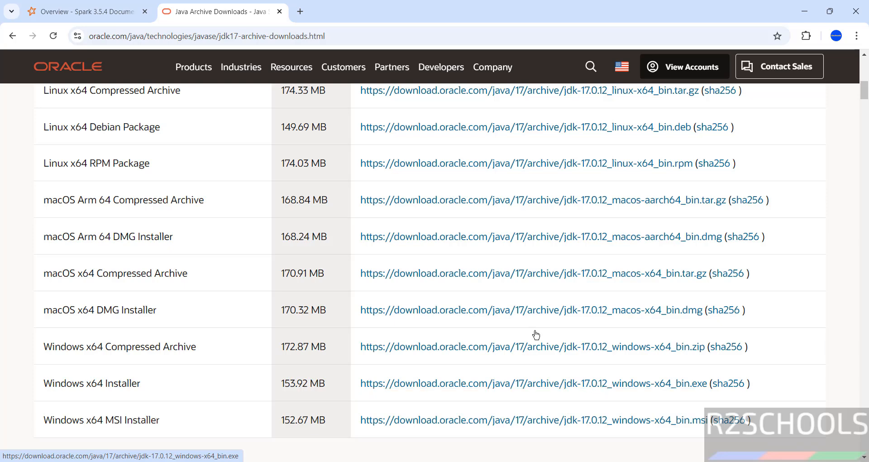
{"action": "left_click", "coordinate": [95, 10]}
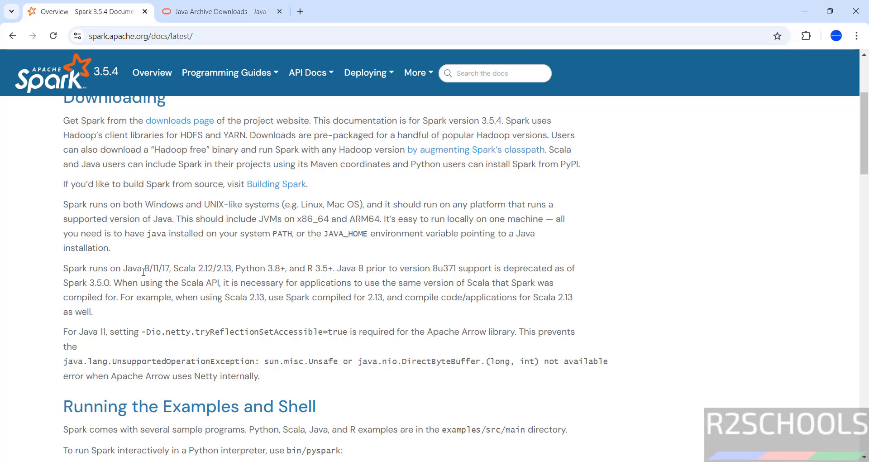
{"action": "left_click_drag", "start_coordinate": [137, 268], "coordinate": [172, 269]}
{"action": "left_click", "coordinate": [216, 18]}
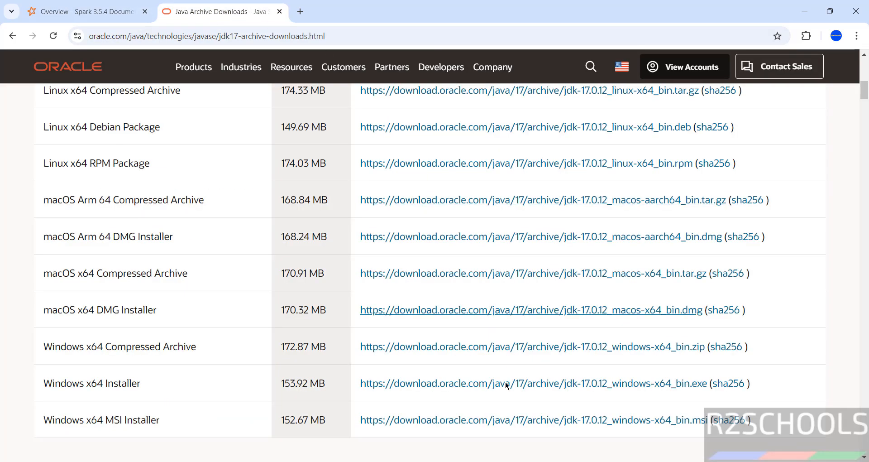
Download the JDK 17.0.12 Windows x64 Installer (jdk-17.0.12_windows-x64_bin.exe) and open the full download history.
{"action": "left_click", "coordinate": [411, 386]}
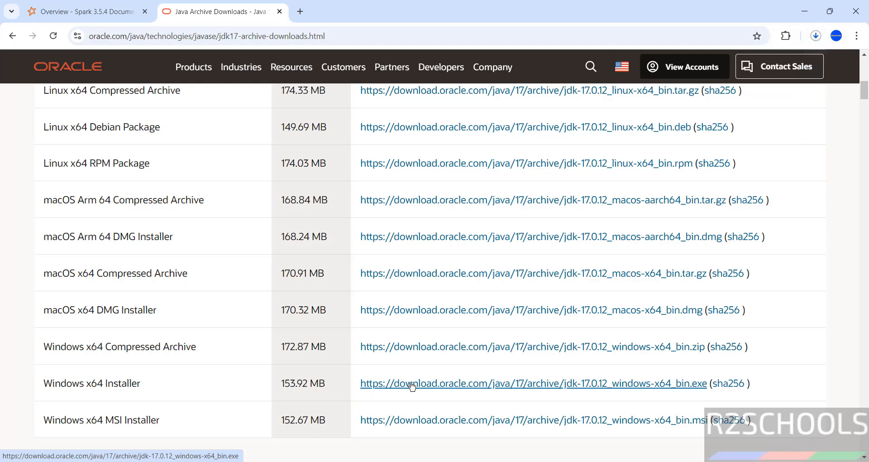
{"action": "left_click", "coordinate": [815, 36]}
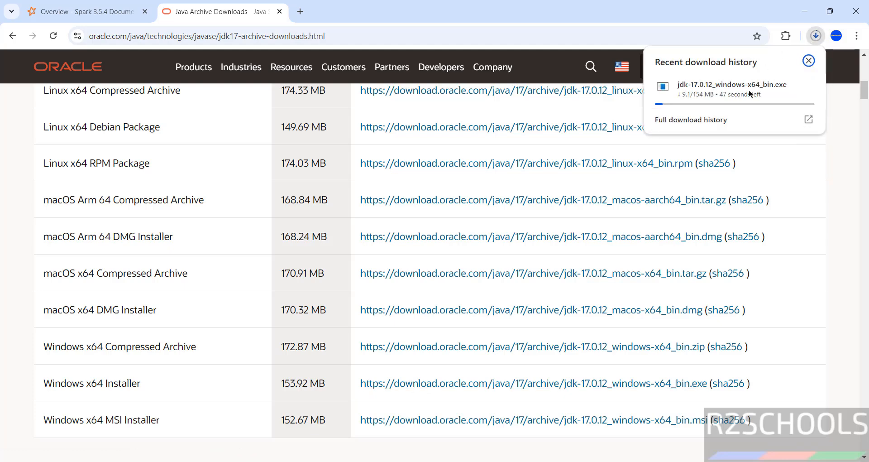
{"action": "left_click", "coordinate": [679, 126]}
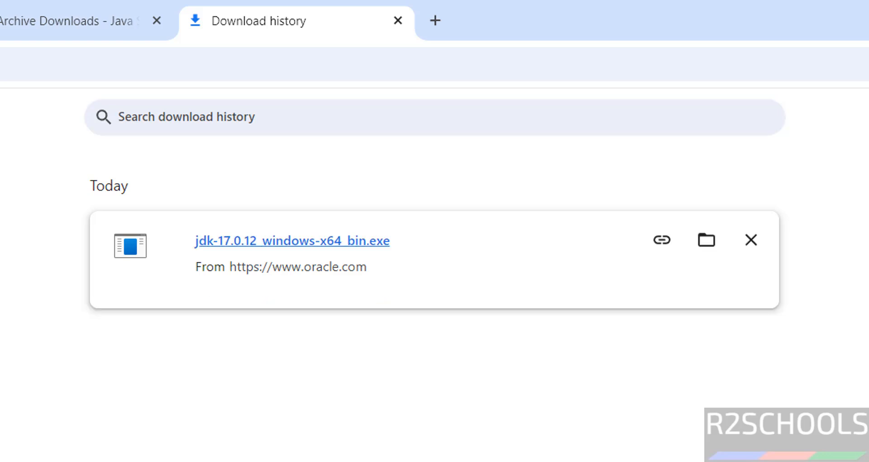
Switch to Notepad to review the list of required downloads and their links, and return to the browser.
{"action": "key", "text": "alt+Tab"}
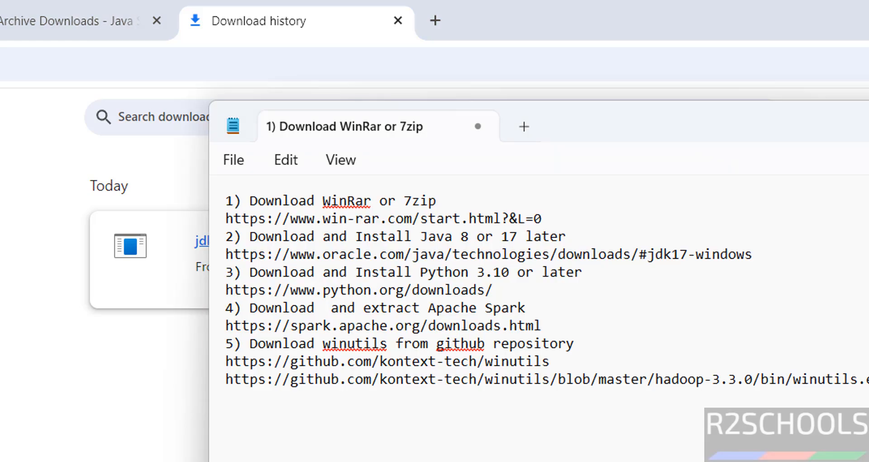
{"action": "key", "text": "ctrl+a"}
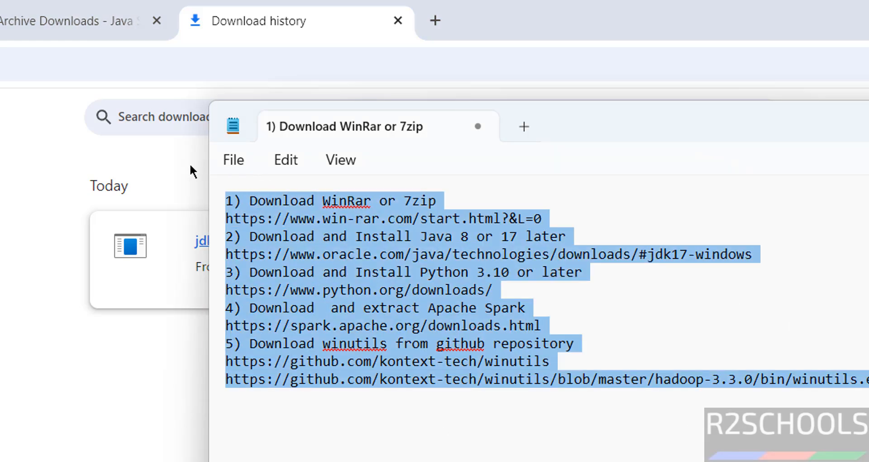
{"action": "left_click", "coordinate": [540, 428]}
{"action": "left_click", "coordinate": [106, 438]}
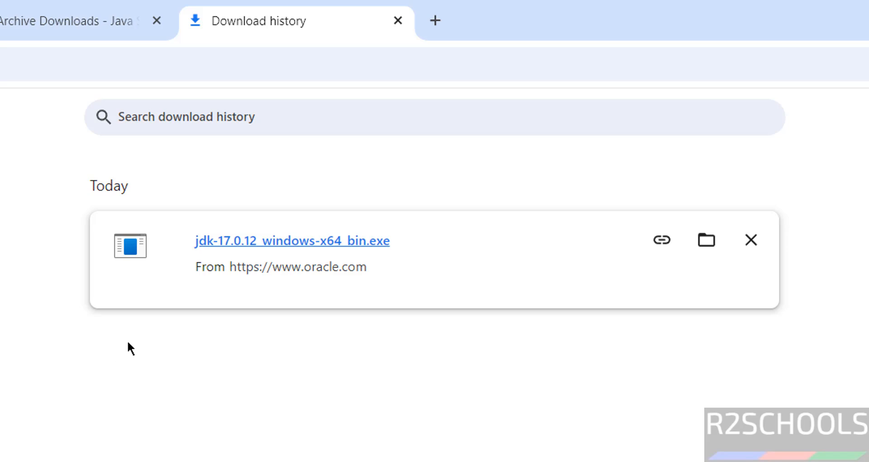
Open python.org in a new browser tab and go to its Downloads page.
{"action": "left_click", "coordinate": [447, 20]}
{"action": "type", "text": "python"}
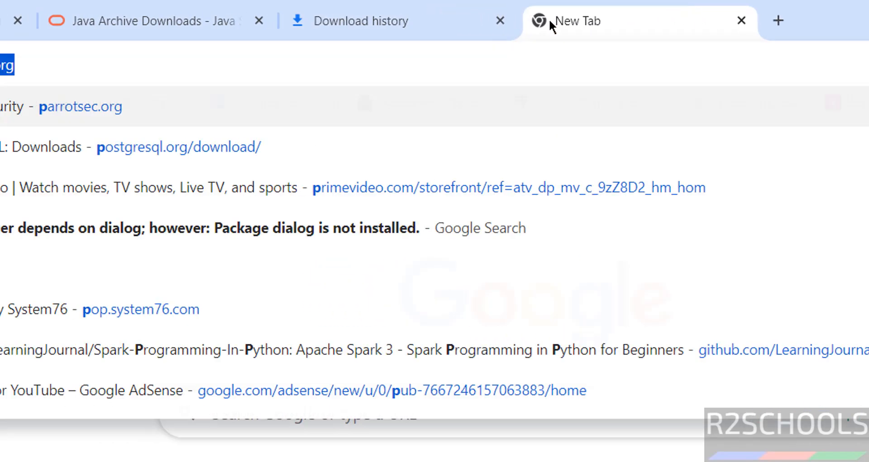
{"action": "type", "text": ".r"}
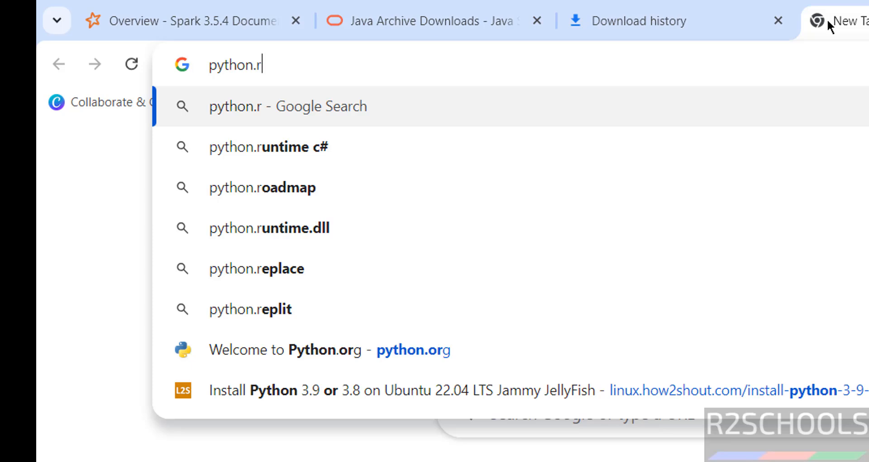
{"action": "key", "text": "BackSpace"}
{"action": "type", "text": "or"}
{"action": "key", "text": "Return"}
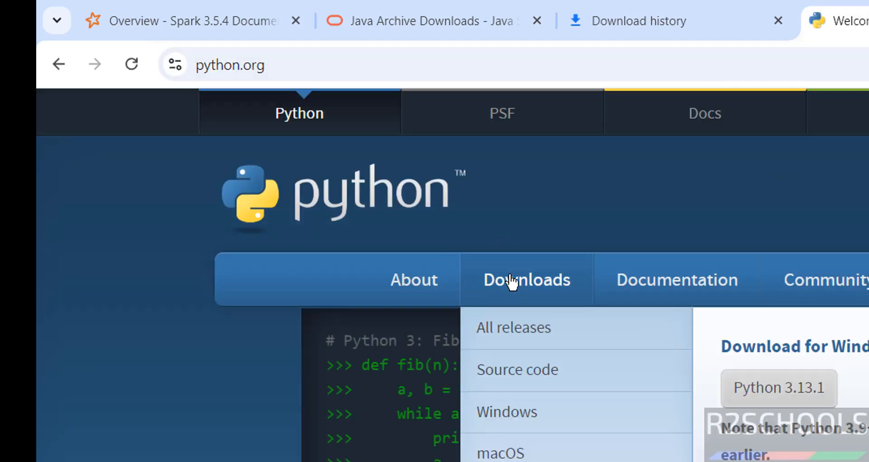
{"action": "left_click", "coordinate": [510, 283]}
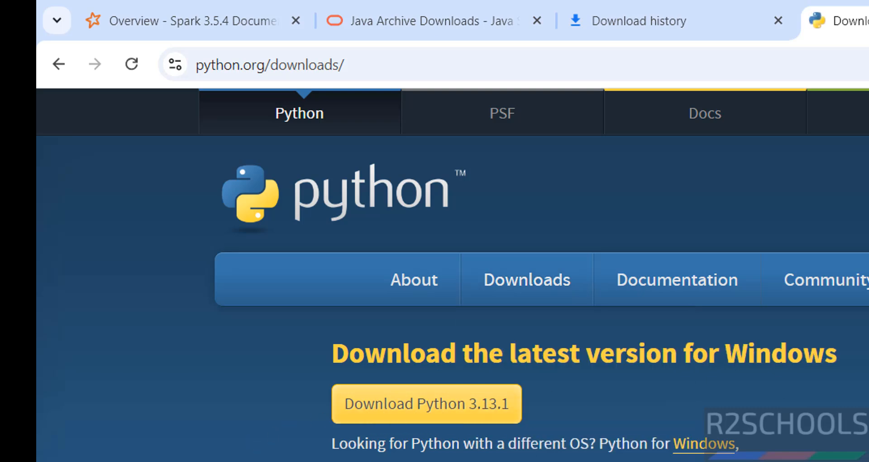
Switch to Notepad and review the WinRar or 7zip, Java and Python items in the download list.
{"action": "left_click", "coordinate": [653, 32]}
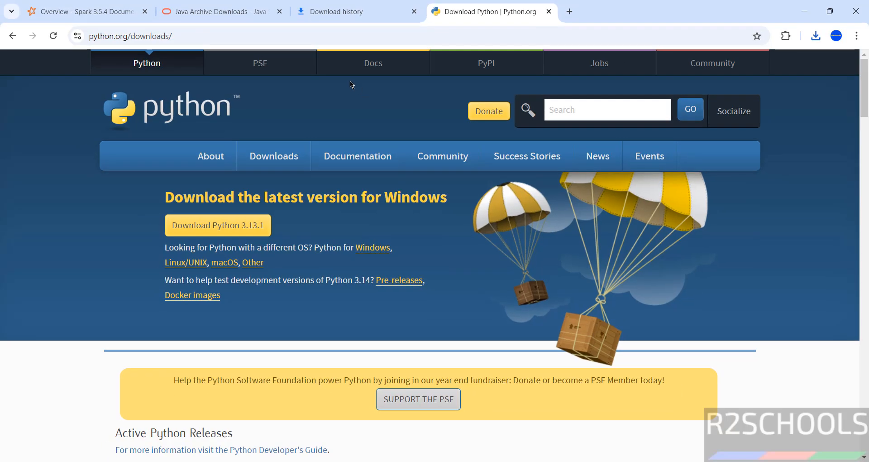
{"action": "key", "text": "alt+Tab"}
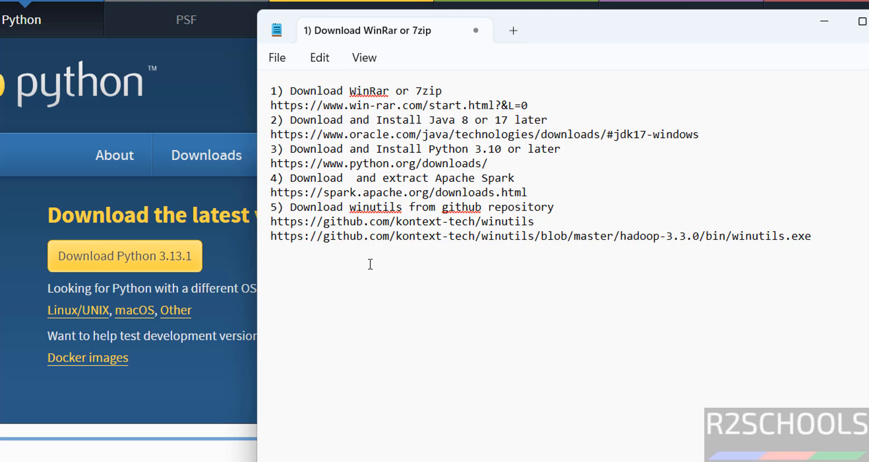
{"action": "left_click_drag", "start_coordinate": [442, 91], "coordinate": [250, 95]}
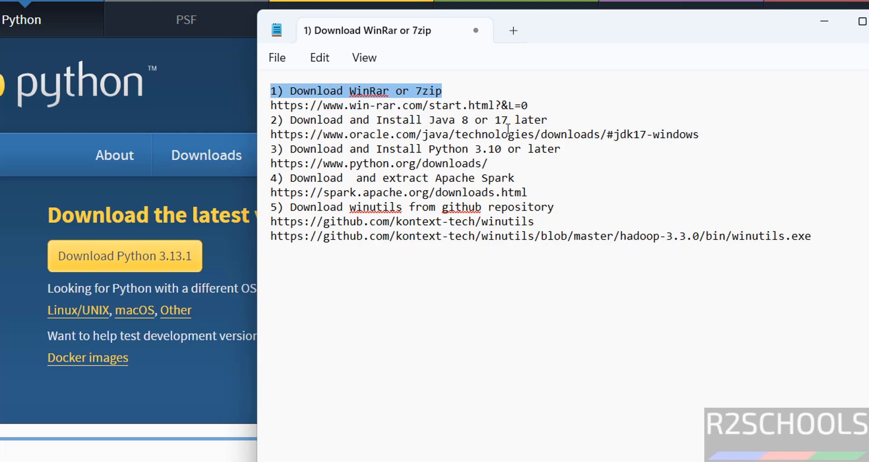
{"action": "left_click_drag", "start_coordinate": [402, 120], "coordinate": [561, 113]}
{"action": "left_click_drag", "start_coordinate": [585, 148], "coordinate": [438, 150]}
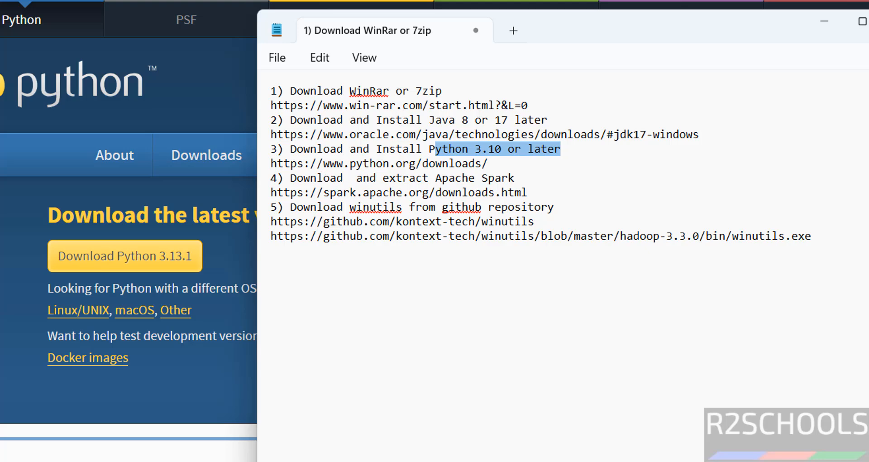
Return to the browser and open the Apache Spark downloads page from the Spark documentation site.
{"action": "key", "text": "alt+Tab"}
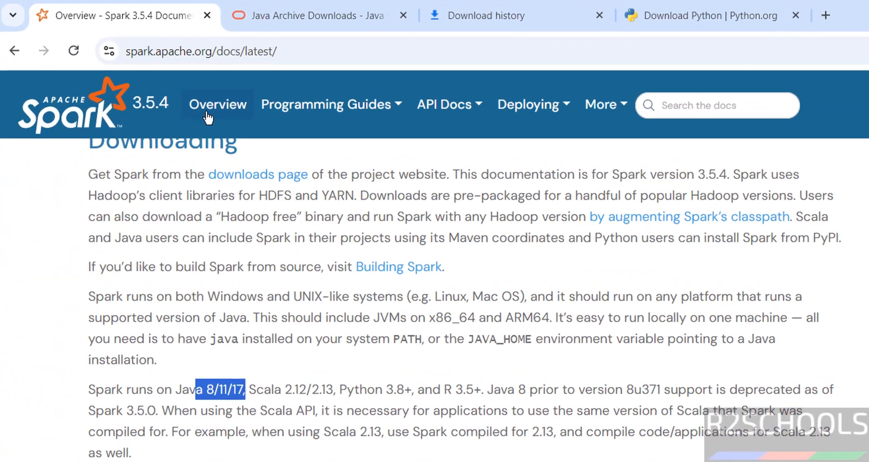
{"action": "left_click", "coordinate": [94, 116]}
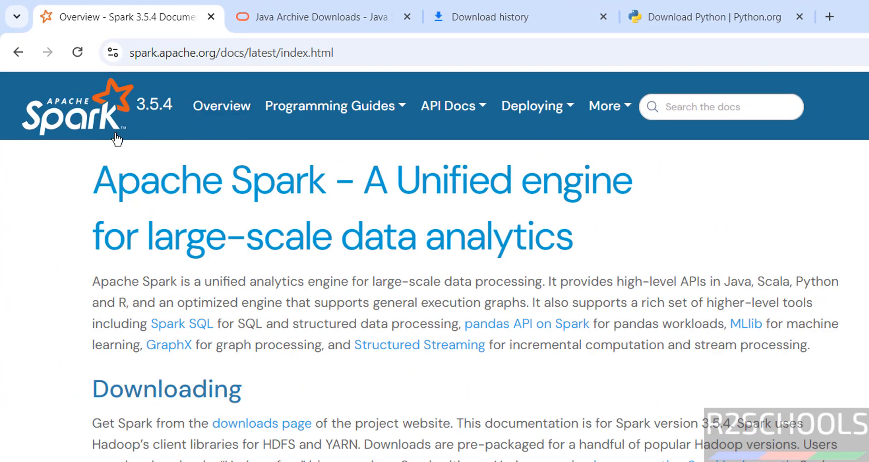
{"action": "left_click", "coordinate": [236, 423]}
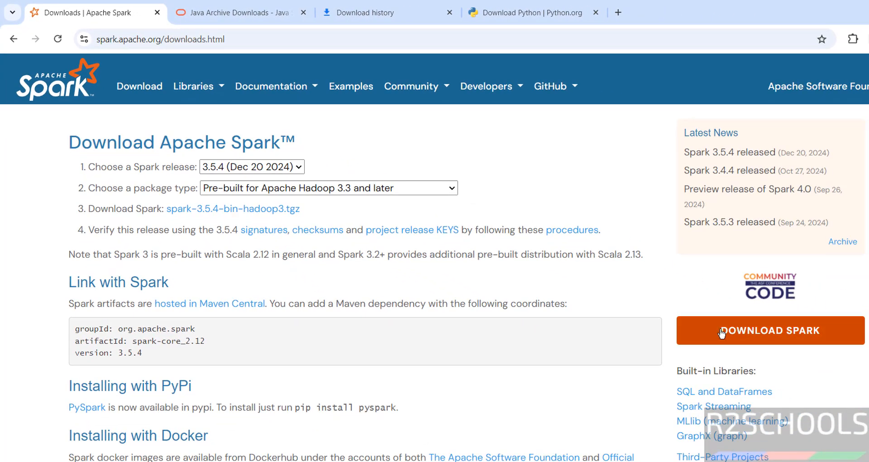
Download spark-3.5.4-bin-hadoop3.tgz with release 3.5.4 (Dec 20 2024), pre-built for Apache Hadoop 3.3 and later, and check its progress in the download history.
{"action": "left_click", "coordinate": [257, 173]}
{"action": "left_click", "coordinate": [250, 170]}
{"action": "left_click", "coordinate": [244, 169]}
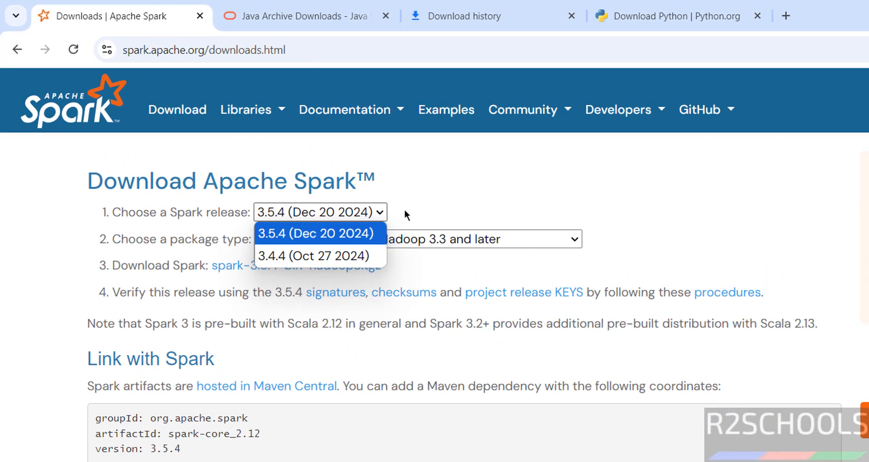
{"action": "left_click", "coordinate": [405, 211]}
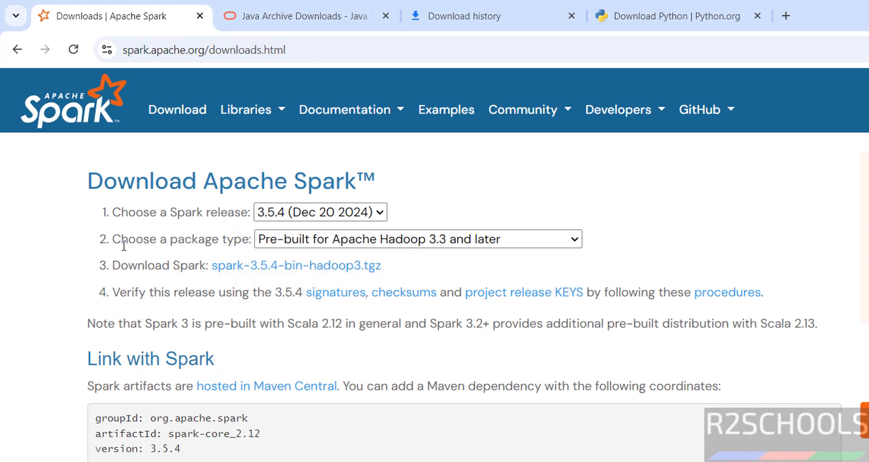
{"action": "left_click", "coordinate": [296, 239]}
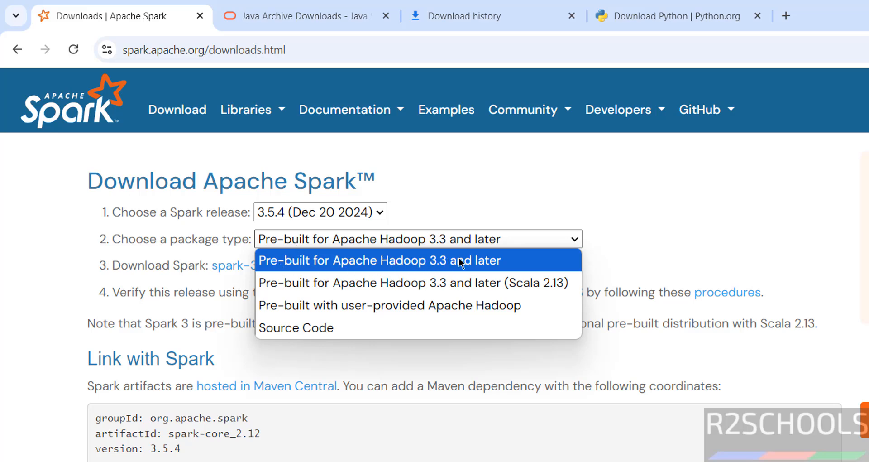
{"action": "left_click", "coordinate": [740, 246]}
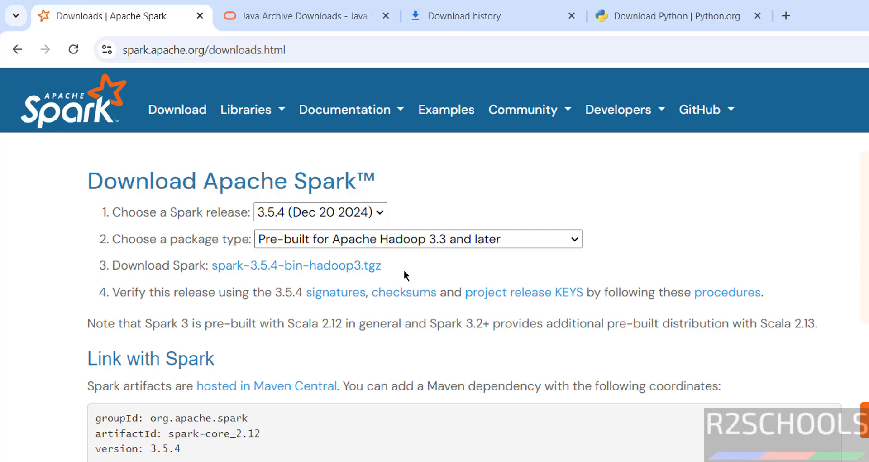
{"action": "left_click", "coordinate": [322, 272]}
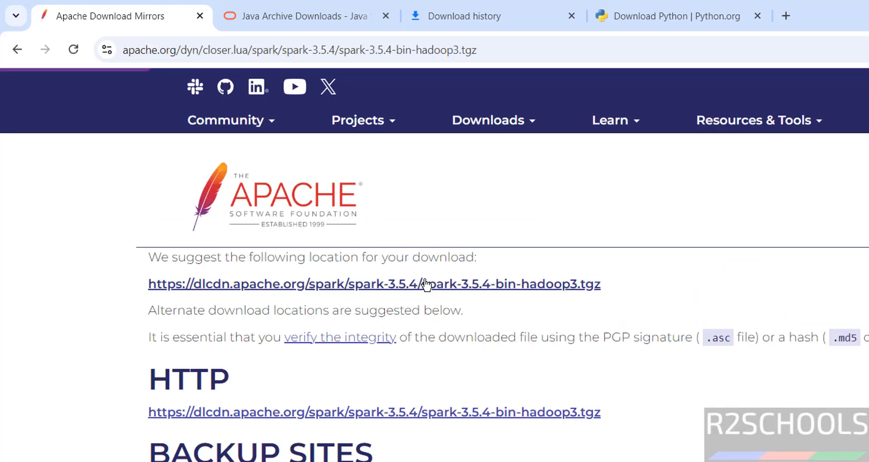
{"action": "left_click", "coordinate": [523, 16]}
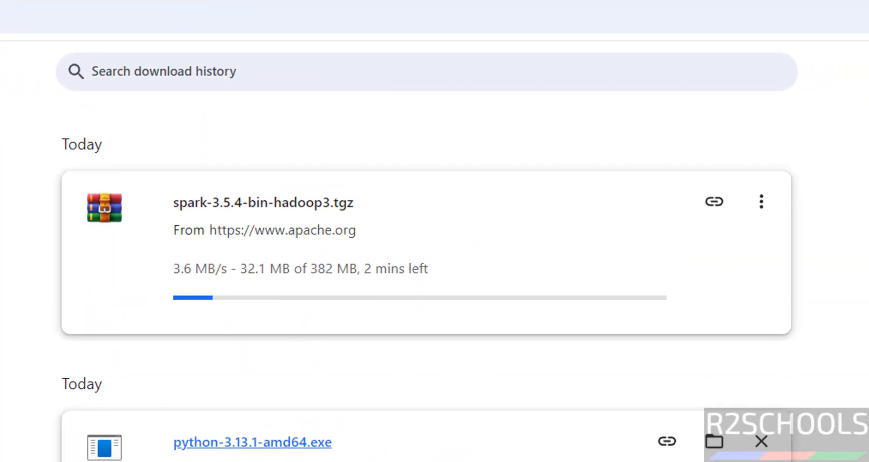
{"action": "left_click", "coordinate": [576, 461]}
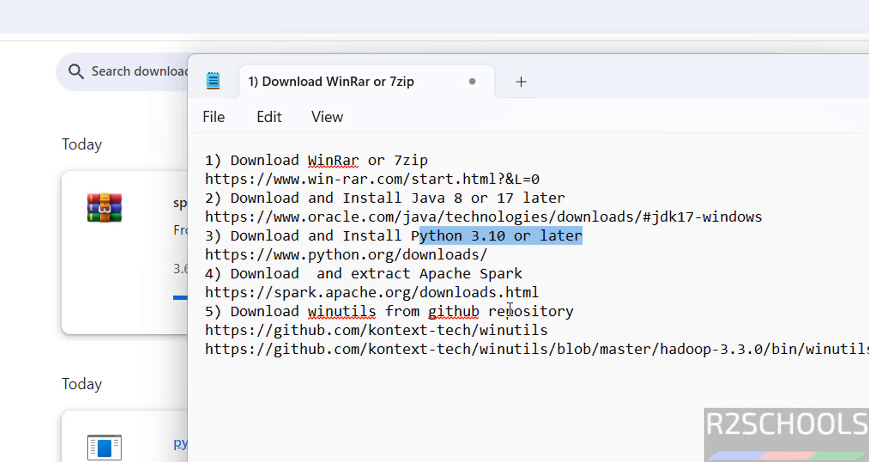
{"action": "left_click_drag", "start_coordinate": [548, 330], "coordinate": [204, 330]}
{"action": "key", "text": "ctrl+c"}
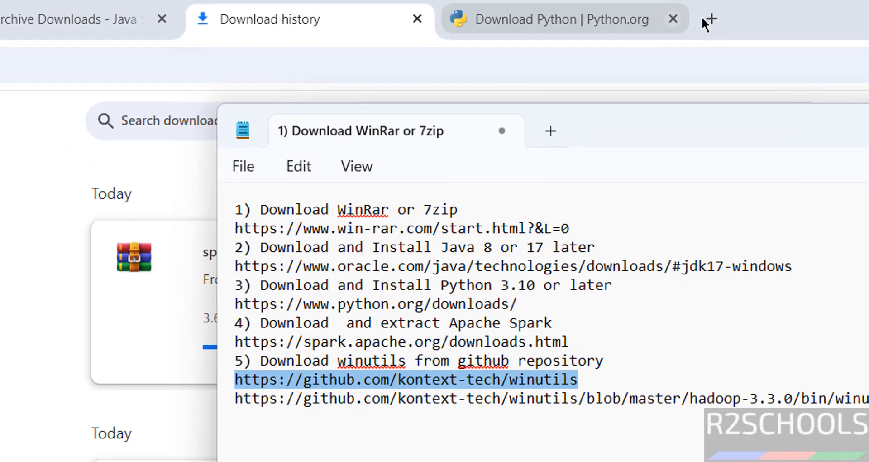
{"action": "left_click", "coordinate": [706, 19]}
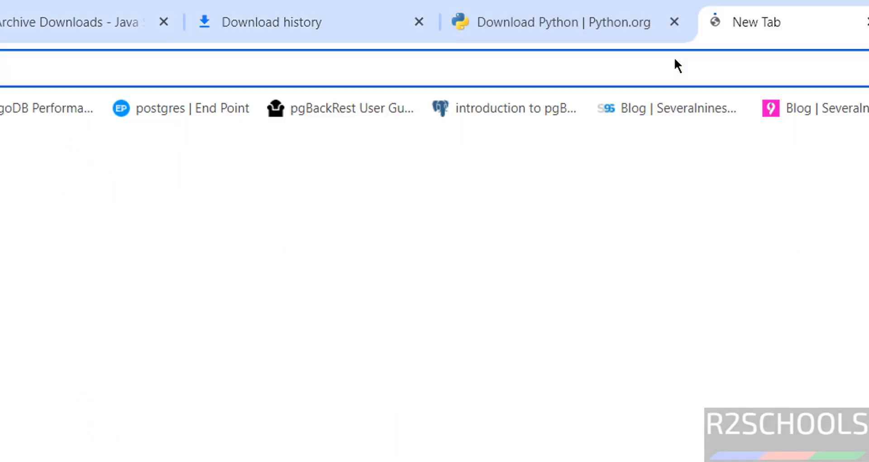
{"action": "key", "text": "ctrl+v"}
{"action": "left_click", "coordinate": [668, 97]}
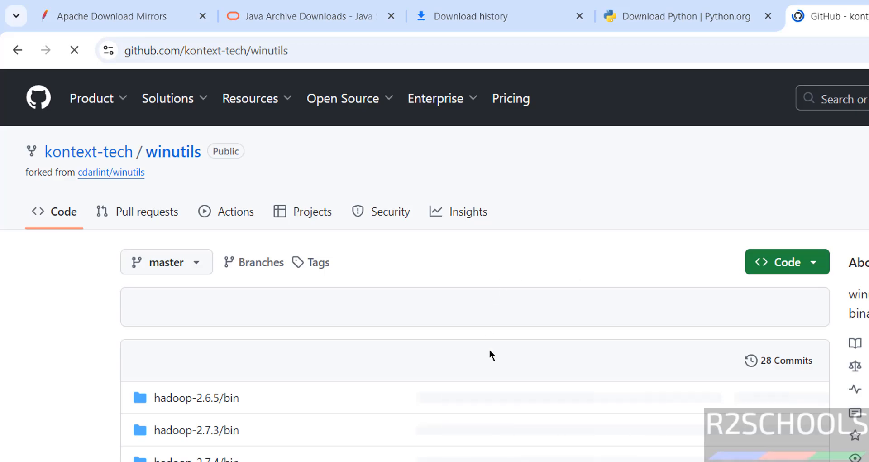
Compare the Hadoop folders in the winutils repository with the package types on the Spark downloads page.
{"action": "scroll", "coordinate": [491, 350], "scroll_direction": "down", "scroll_amount": 20}
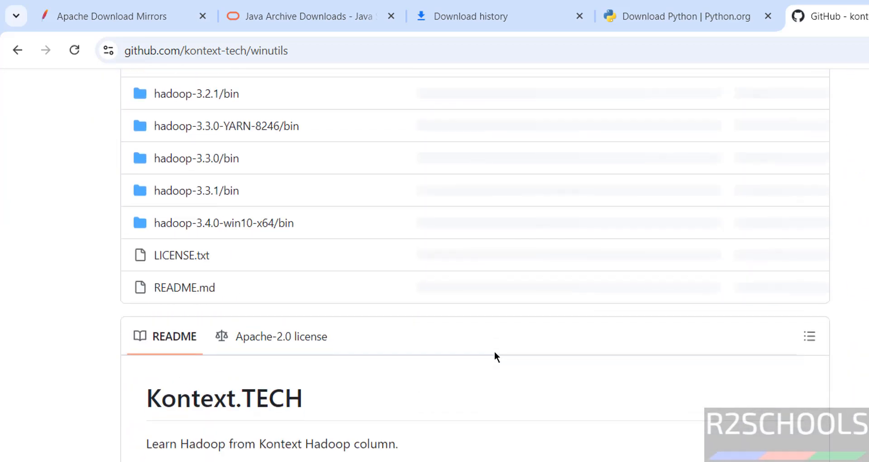
{"action": "scroll", "coordinate": [494, 352], "scroll_direction": "up", "scroll_amount": 3}
{"action": "scroll", "coordinate": [493, 352], "scroll_direction": "up", "scroll_amount": 1}
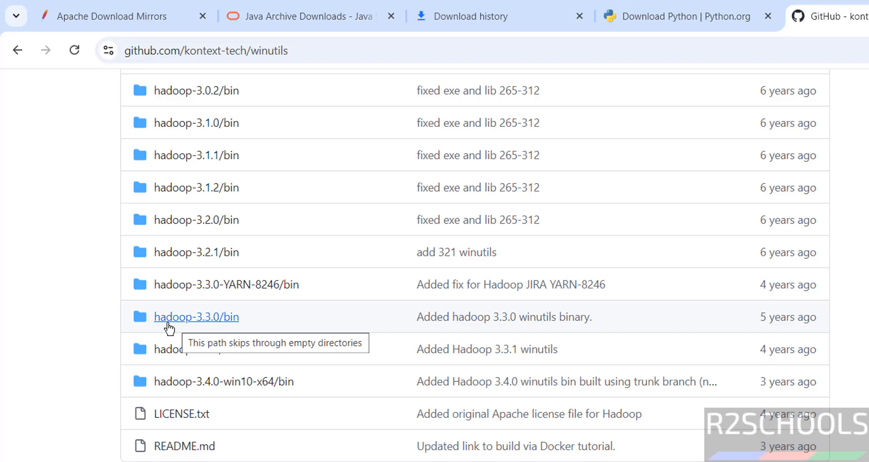
{"action": "left_click", "coordinate": [138, 13]}
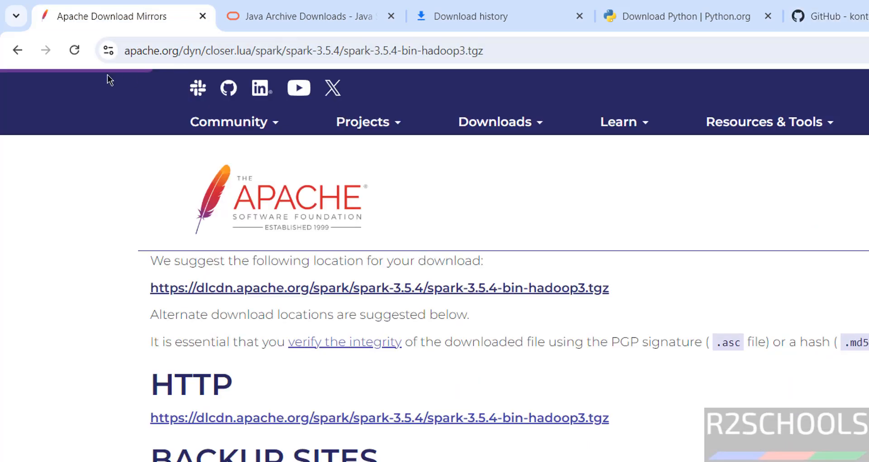
{"action": "left_click", "coordinate": [16, 50]}
{"action": "left_click", "coordinate": [299, 243]}
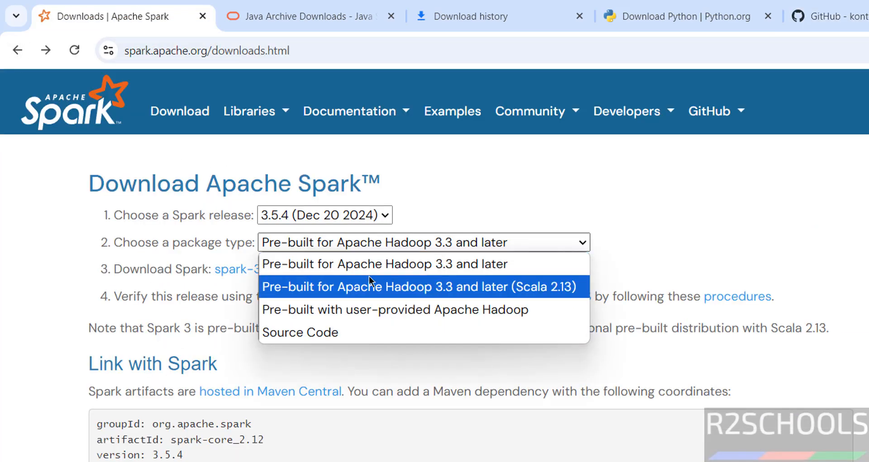
{"action": "left_click", "coordinate": [844, 14]}
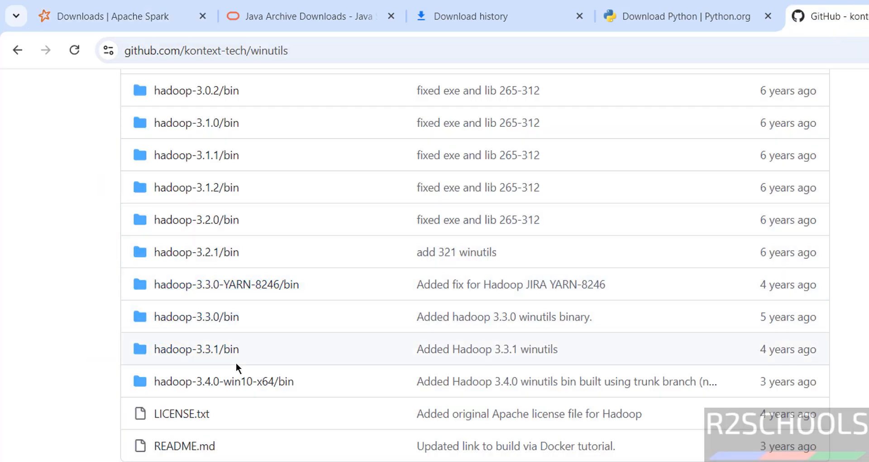
Download the raw winutils.exe file from the repository's hadoop-3.3.0/bin folder and return to the download history.
{"action": "left_click", "coordinate": [191, 322]}
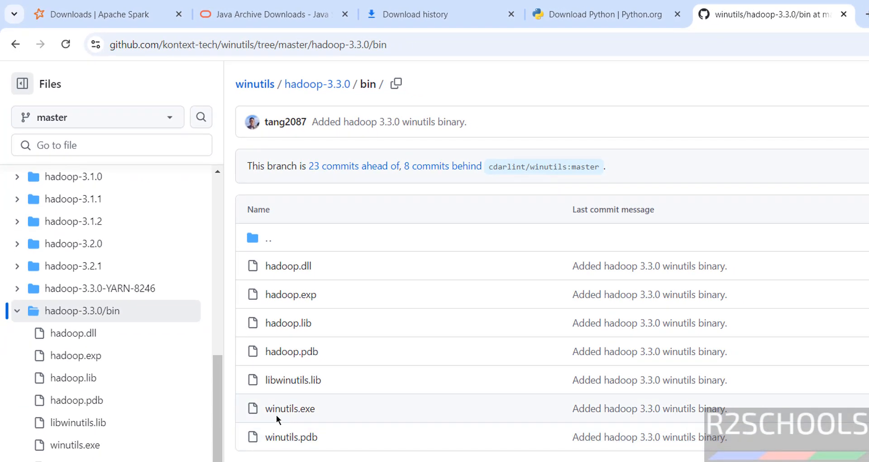
{"action": "left_click", "coordinate": [305, 410]}
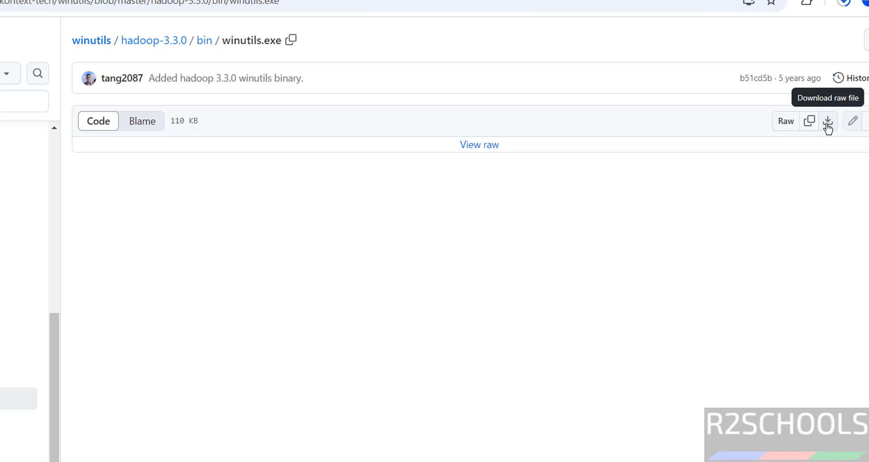
{"action": "left_click", "coordinate": [827, 123]}
{"action": "left_click", "coordinate": [308, 0]}
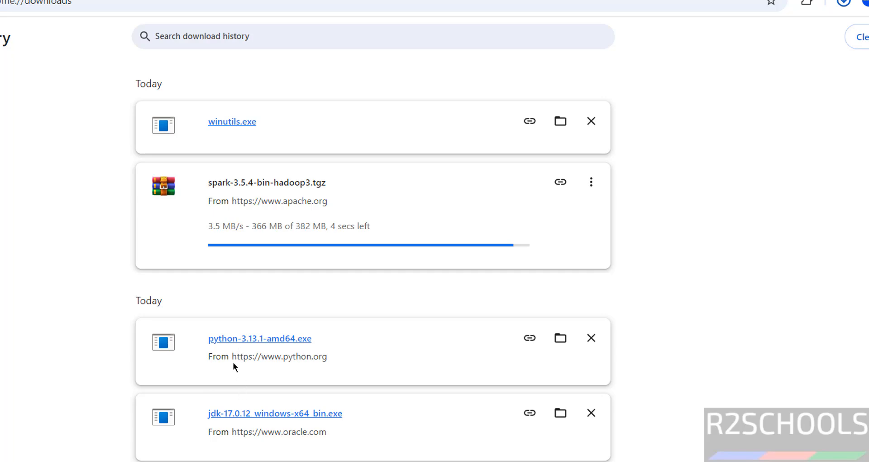
Run the downloaded JDK 17.0.12 installer, install it to C:\Program Files\Java\jdk-17\ and close the wizard.
{"action": "double_click", "coordinate": [228, 420]}
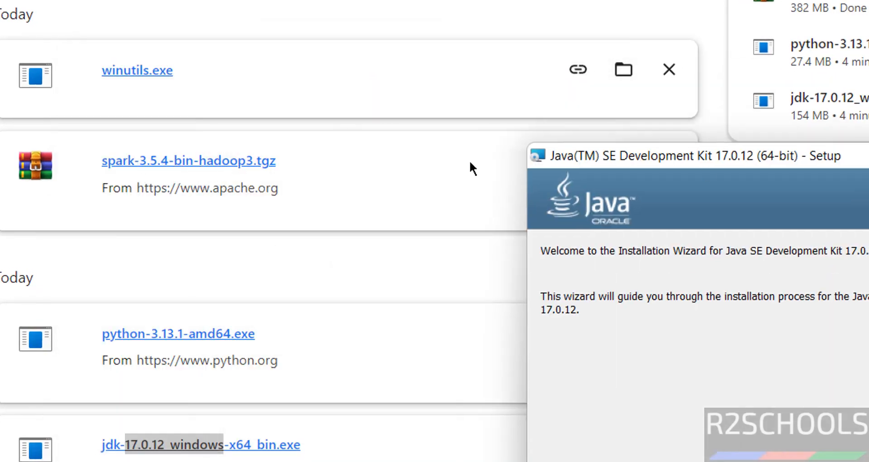
{"action": "left_click_drag", "start_coordinate": [658, 160], "coordinate": [130, 69]}
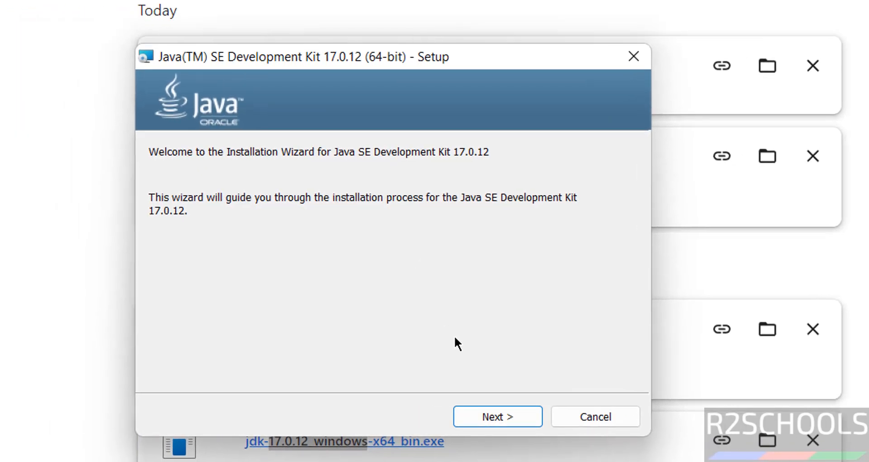
{"action": "left_click", "coordinate": [355, 420]}
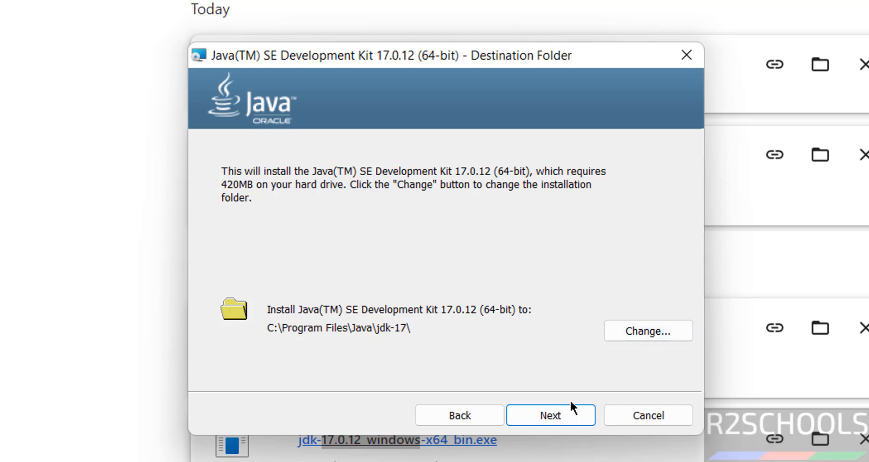
{"action": "left_click", "coordinate": [539, 413]}
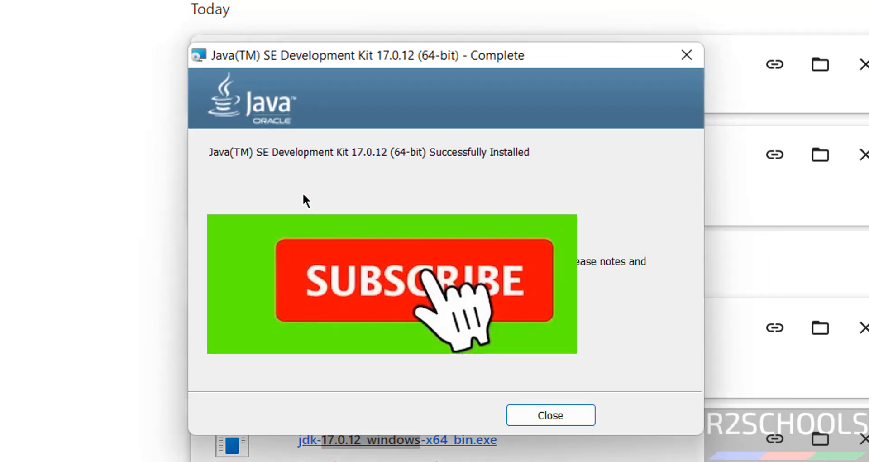
{"action": "left_click", "coordinate": [508, 417]}
{"action": "left_click", "coordinate": [71, 349]}
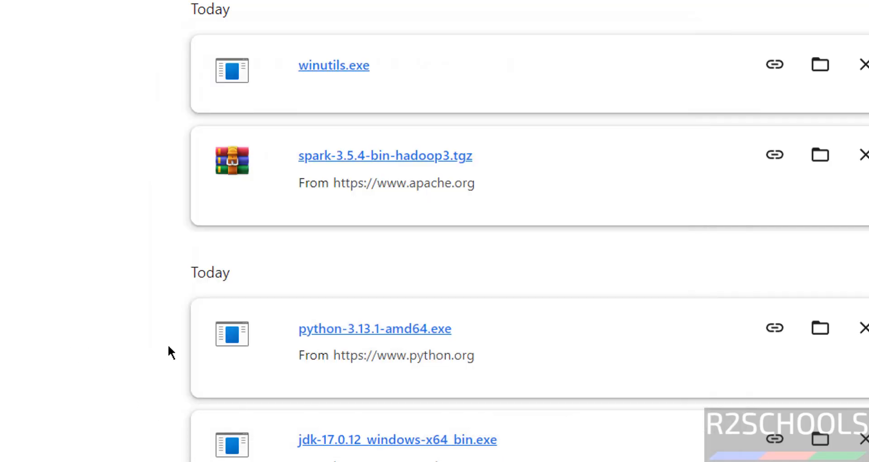
Launch the downloaded Python 3.13.1 installer, use admin privileges, add python.exe to PATH and choose a customized installation.
{"action": "left_click", "coordinate": [325, 336]}
{"action": "left_click", "coordinate": [361, 388]}
{"action": "left_click", "coordinate": [294, 411]}
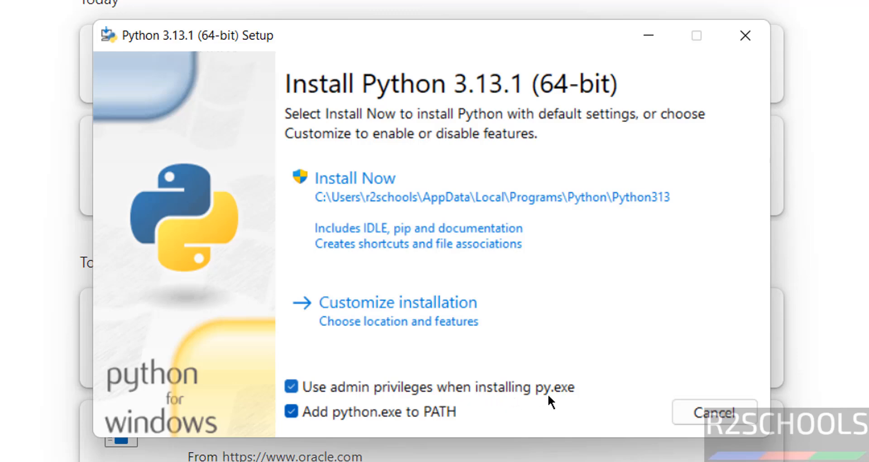
{"action": "left_click", "coordinate": [357, 314]}
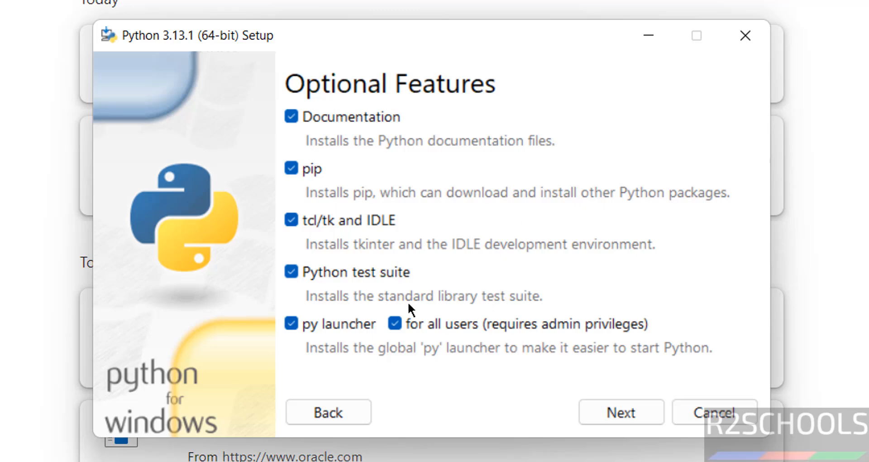
Install Python 3.13 for all users in C:\Program Files\Python313 with all optional features, then disable the path length limit and close setup.
{"action": "left_click", "coordinate": [620, 416]}
{"action": "left_click", "coordinate": [307, 119]}
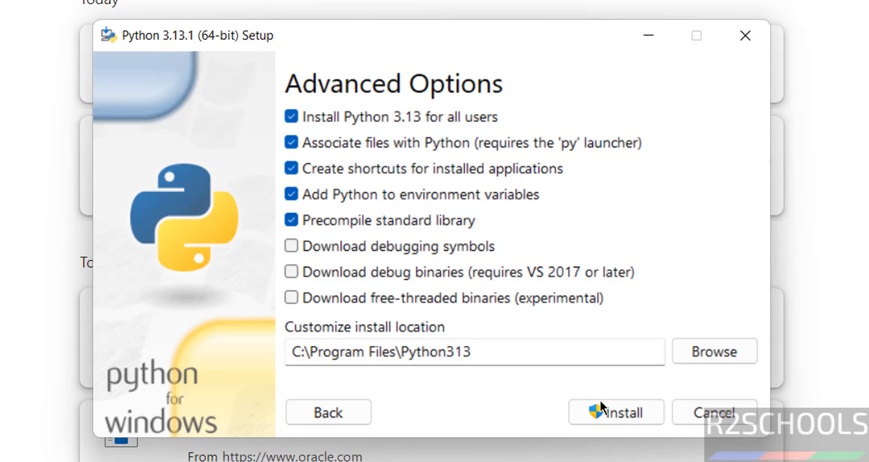
{"action": "left_click", "coordinate": [611, 416]}
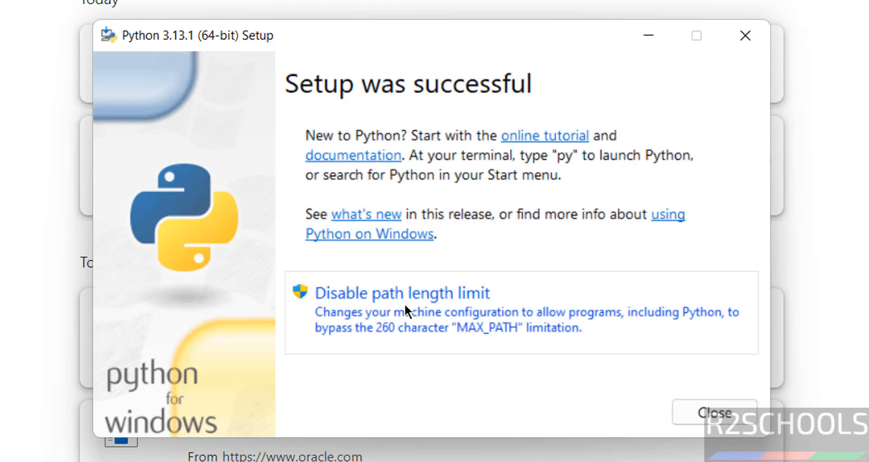
{"action": "left_click", "coordinate": [405, 306]}
{"action": "left_click", "coordinate": [705, 410]}
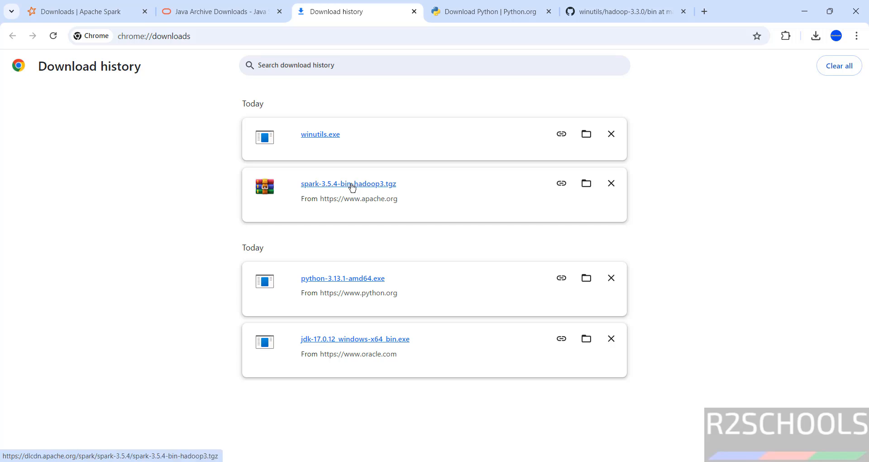
Show spark-3.5.4-bin-hadoop3.tgz in the Downloads folder and extract it with WinRAR to "spark-3.5.4-bin-hadoop3\".
{"action": "left_click", "coordinate": [587, 184]}
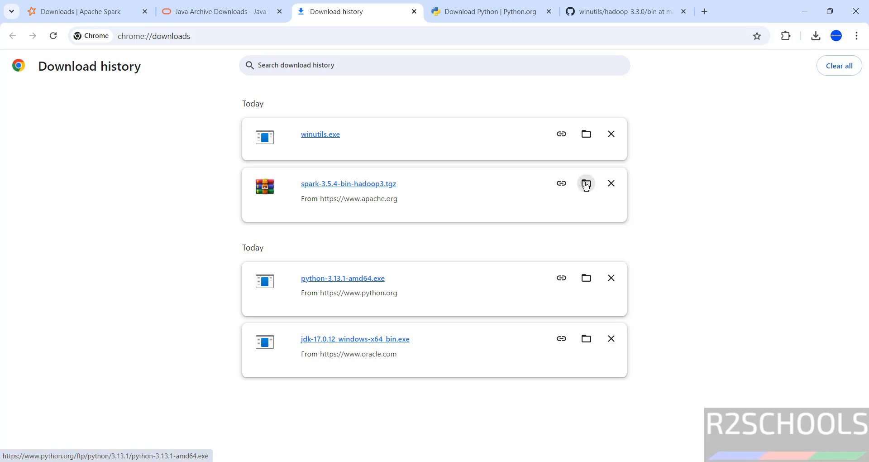
{"action": "right_click", "coordinate": [155, 146]}
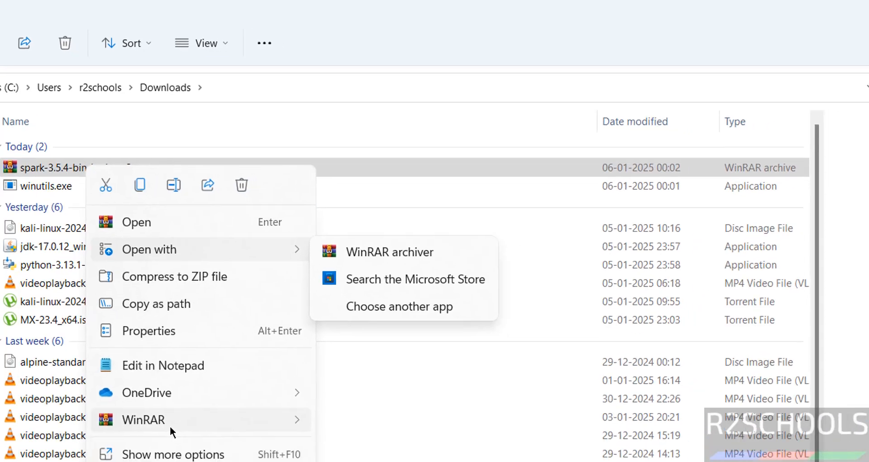
{"action": "mouse_move", "coordinate": [170, 427]}
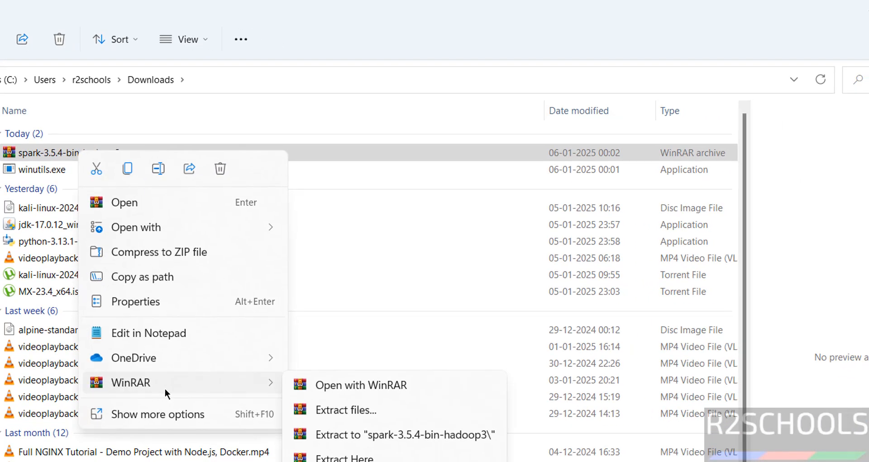
{"action": "left_click", "coordinate": [364, 435]}
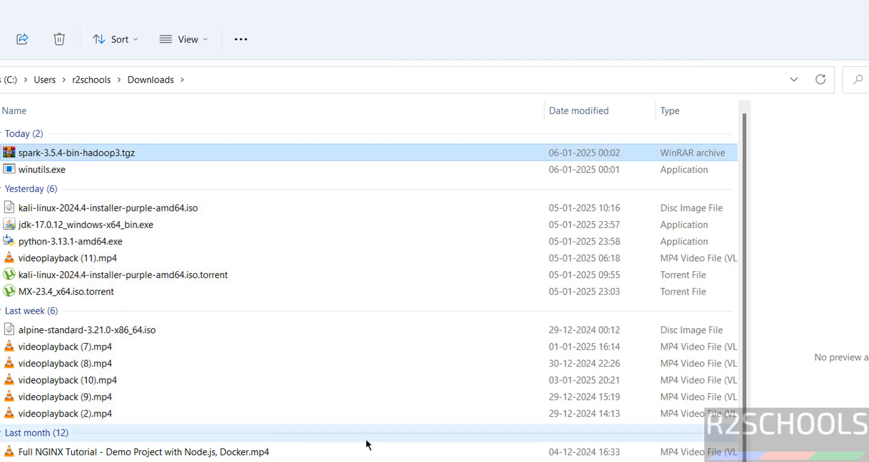
Move the inner spark-3.5.4-bin-hadoop3 folder from the extracted folder in Downloads to the root of drive C.
{"action": "left_click", "coordinate": [374, 448]}
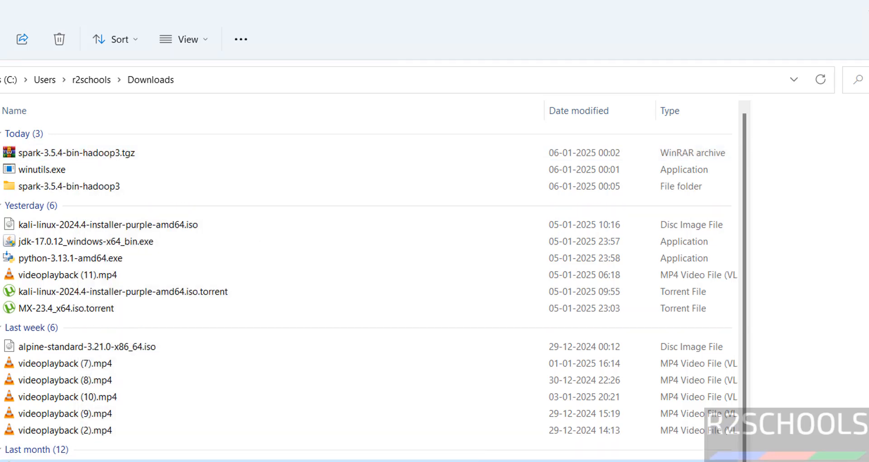
{"action": "double_click", "coordinate": [98, 188]}
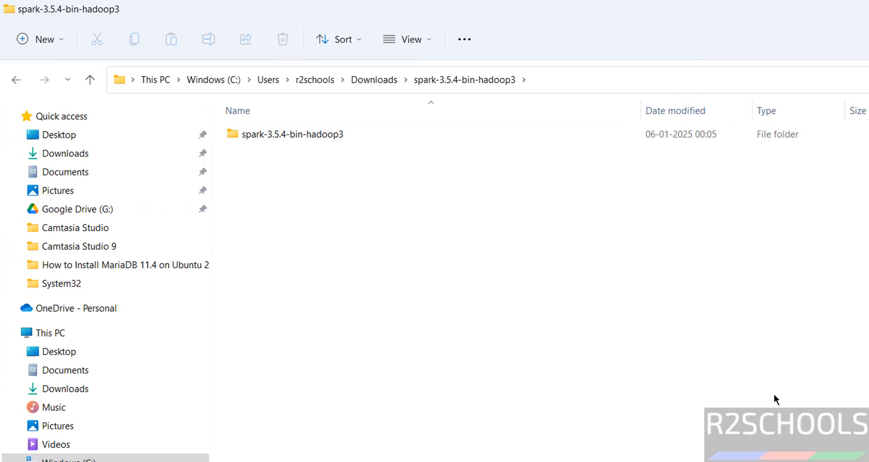
{"action": "right_click", "coordinate": [271, 132]}
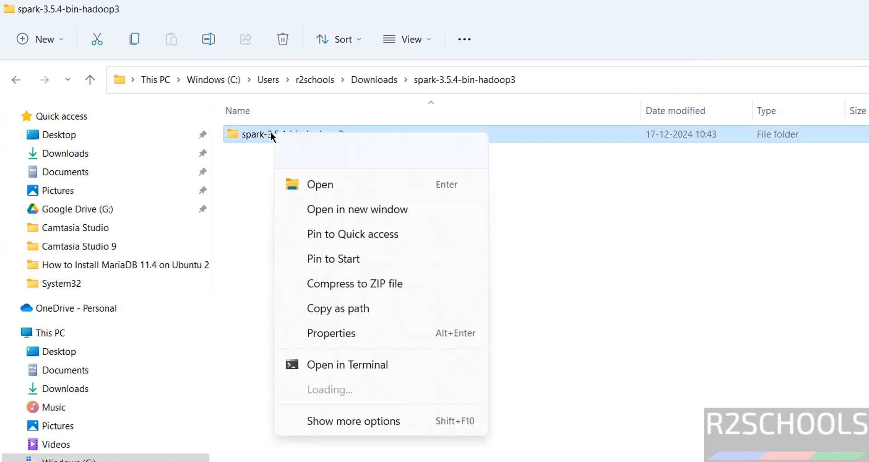
{"action": "left_click", "coordinate": [292, 151]}
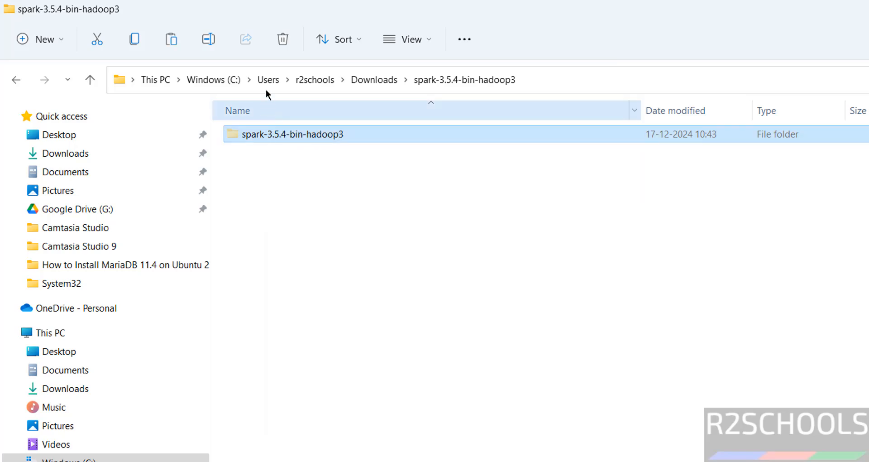
{"action": "left_click", "coordinate": [192, 79]}
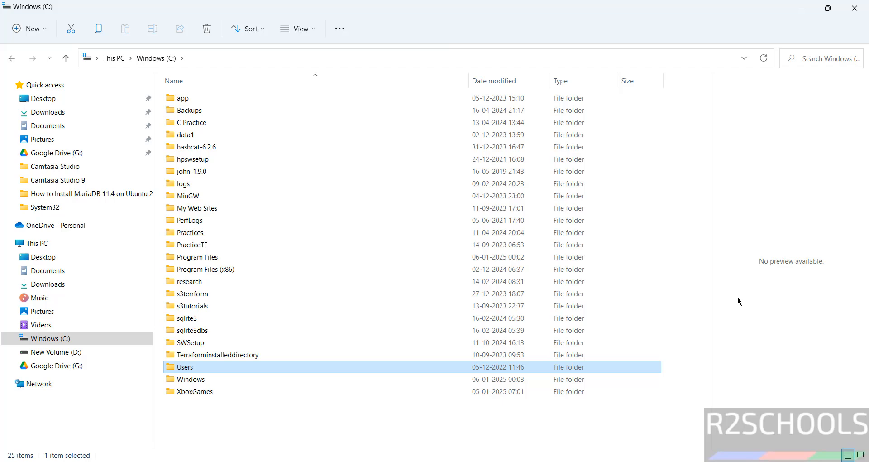
{"action": "key", "text": "ctrl+v"}
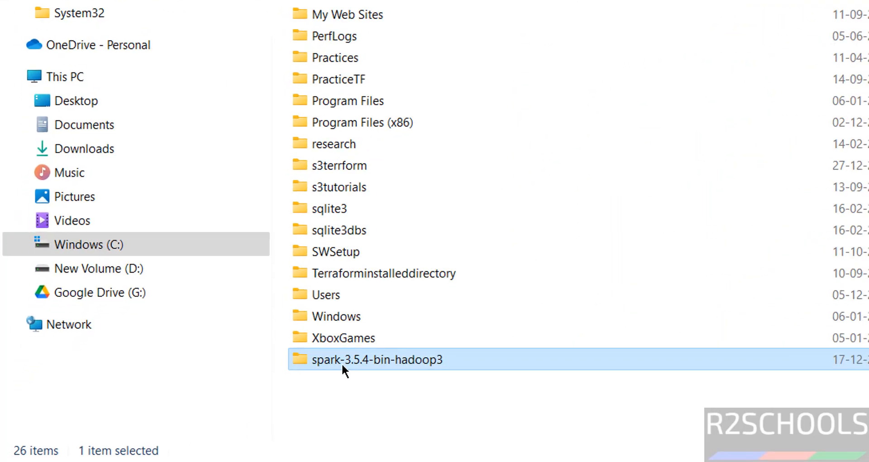
Rename the spark-3.5.4-bin-hadoop3 folder on drive C as spark-3.5.4.
{"action": "right_click", "coordinate": [399, 347]}
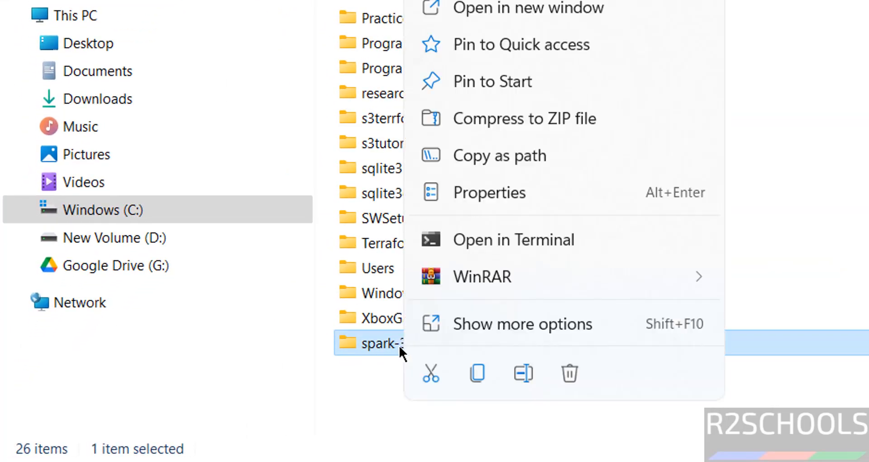
{"action": "left_click", "coordinate": [513, 373]}
{"action": "left_click", "coordinate": [471, 339]}
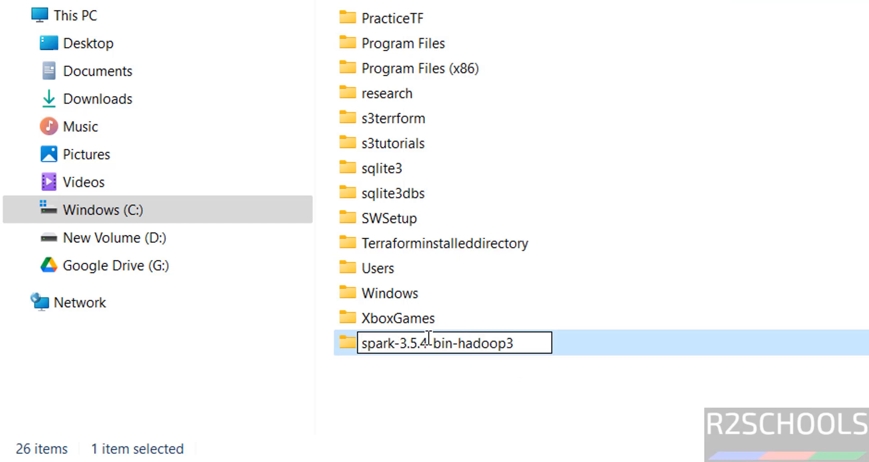
{"action": "left_click_drag", "start_coordinate": [426, 340], "coordinate": [599, 339]}
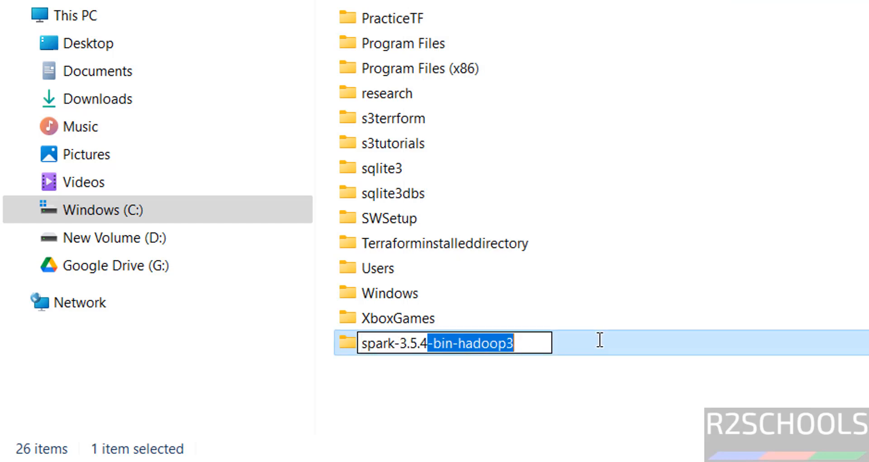
{"action": "key", "text": "BackSpace"}
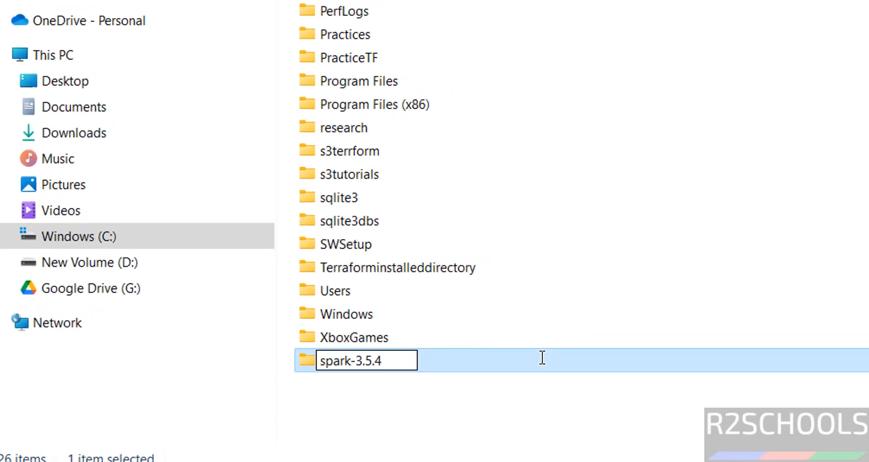
{"action": "key", "text": "Return"}
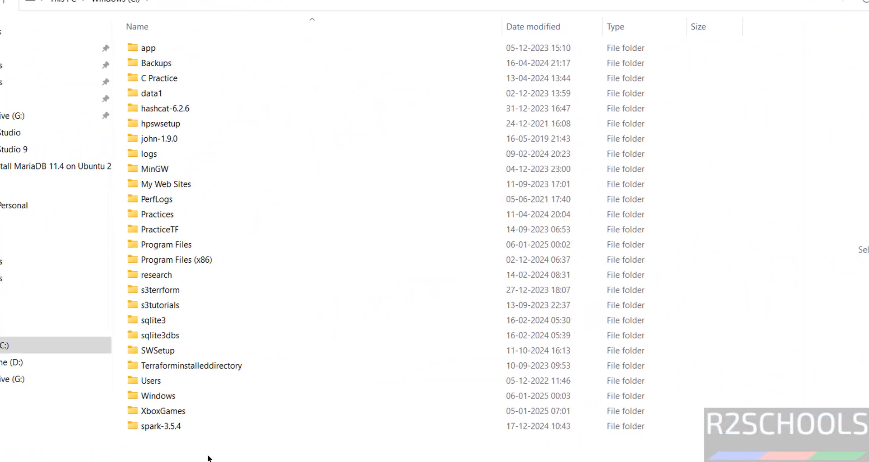
Create a new folder named hadoop in the root of drive C.
{"action": "right_click", "coordinate": [208, 456]}
{"action": "mouse_move", "coordinate": [344, 346]}
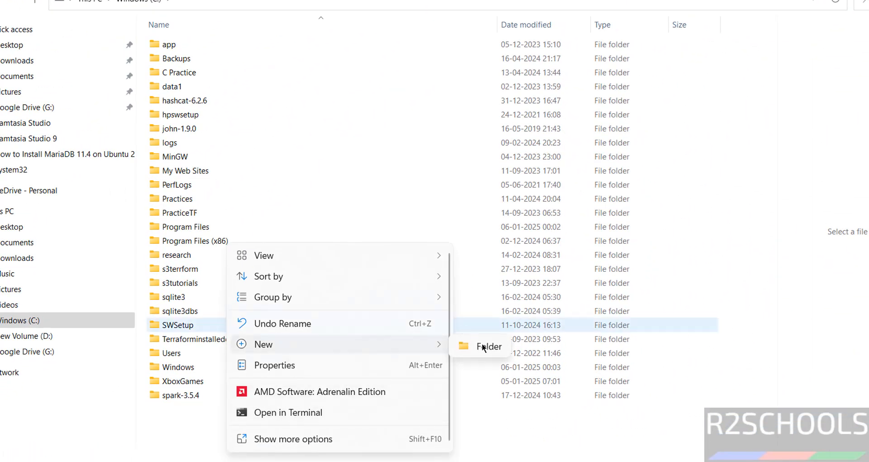
{"action": "left_click", "coordinate": [481, 344]}
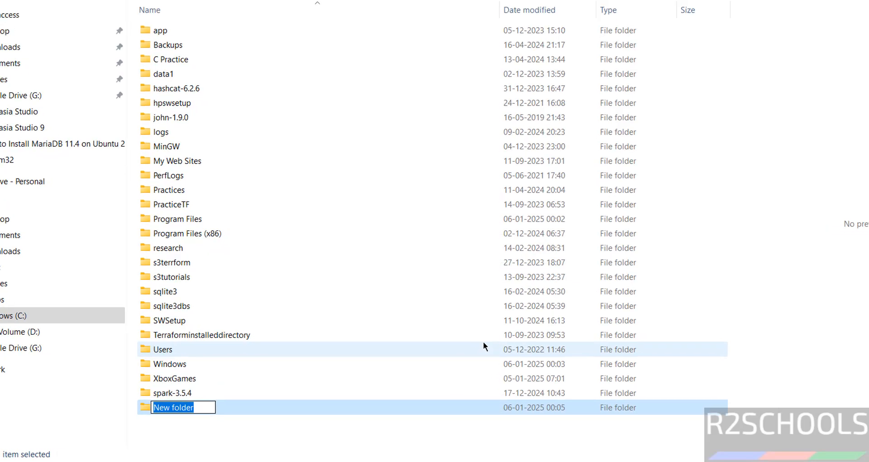
{"action": "type", "text": "hadd"}
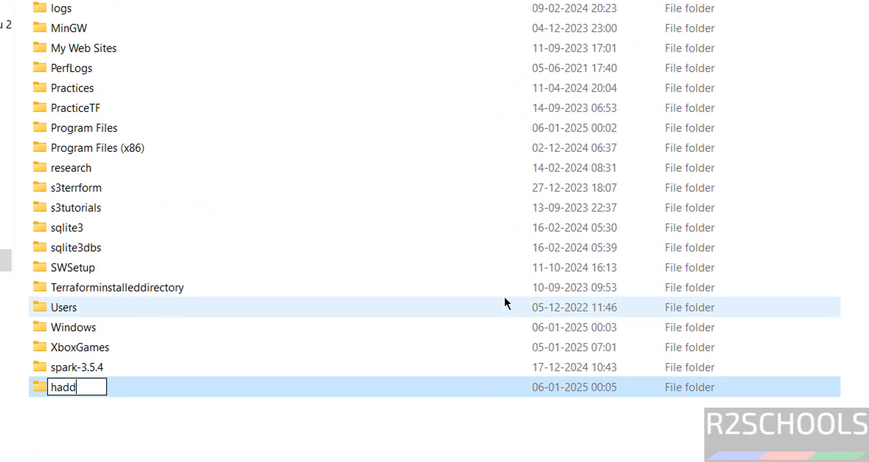
{"action": "key", "text": "BackSpace"}
{"action": "type", "text": "oop"}
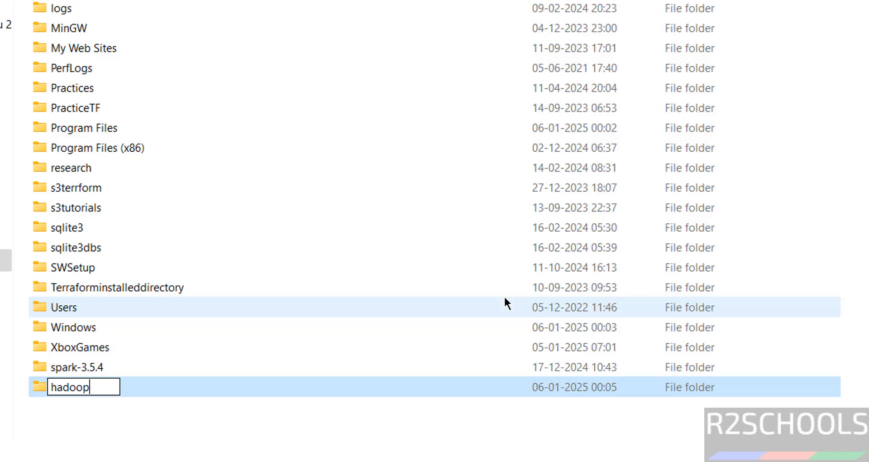
{"action": "key", "text": "Return"}
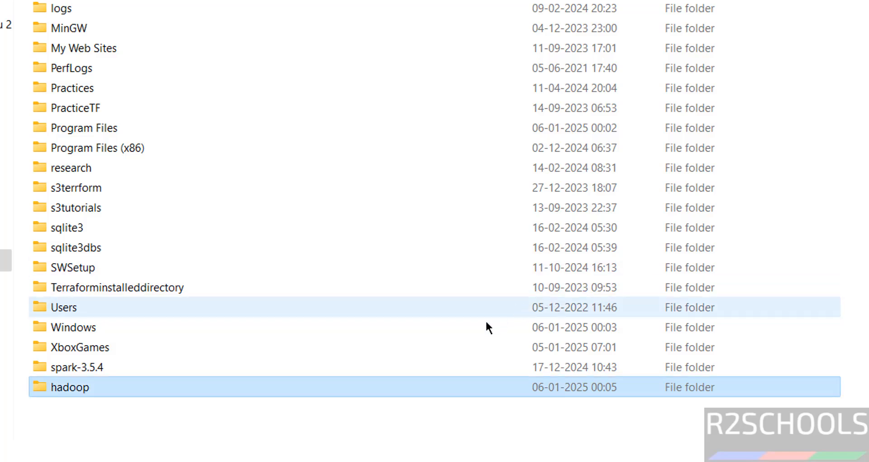
Create a bin folder inside C:\hadoop and copy winutils.exe from Downloads into it.
{"action": "left_click", "coordinate": [107, 86]}
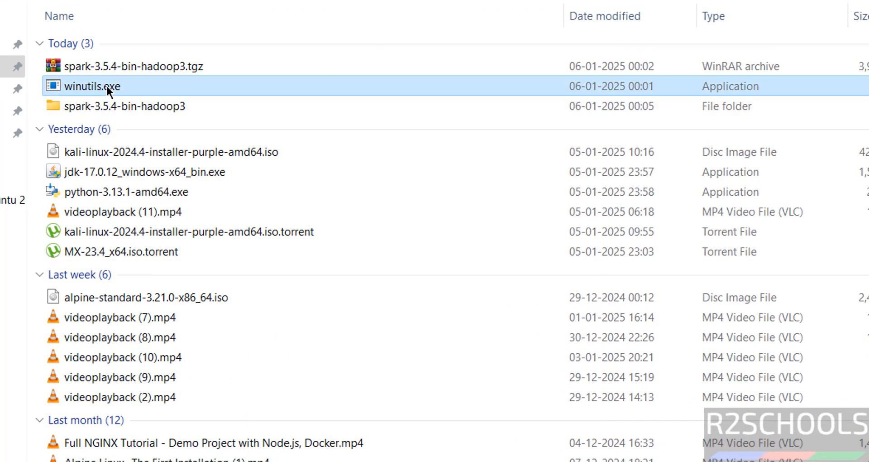
{"action": "key", "text": "alt+Tab"}
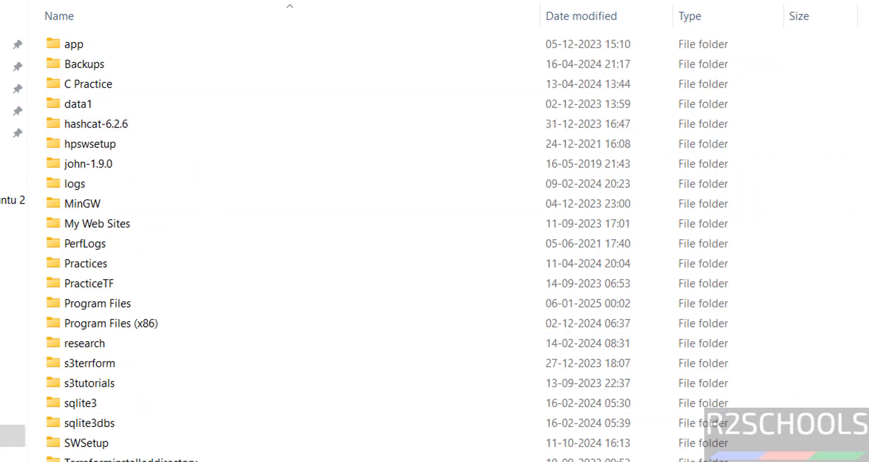
{"action": "key", "text": "Return"}
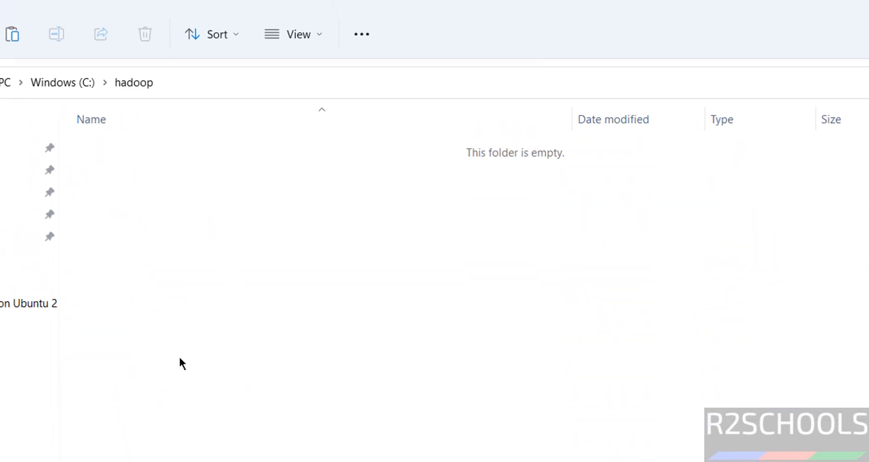
{"action": "right_click", "coordinate": [144, 236]}
{"action": "mouse_move", "coordinate": [236, 426]}
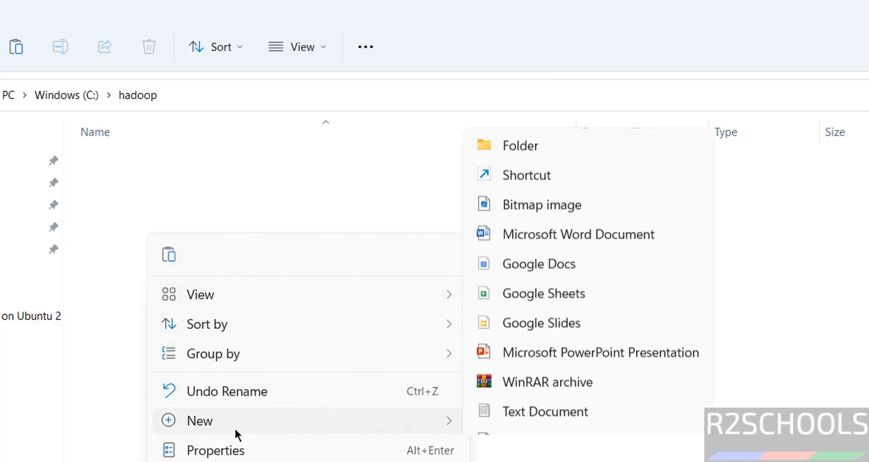
{"action": "left_click", "coordinate": [529, 100]}
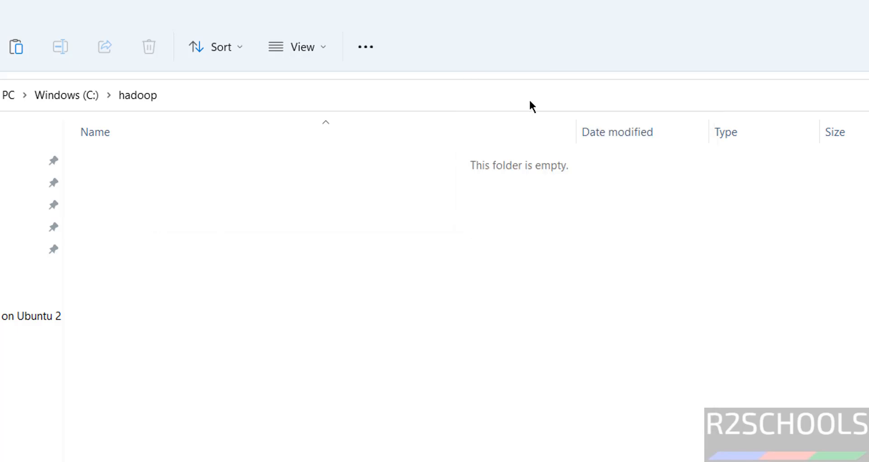
{"action": "type", "text": "bin"}
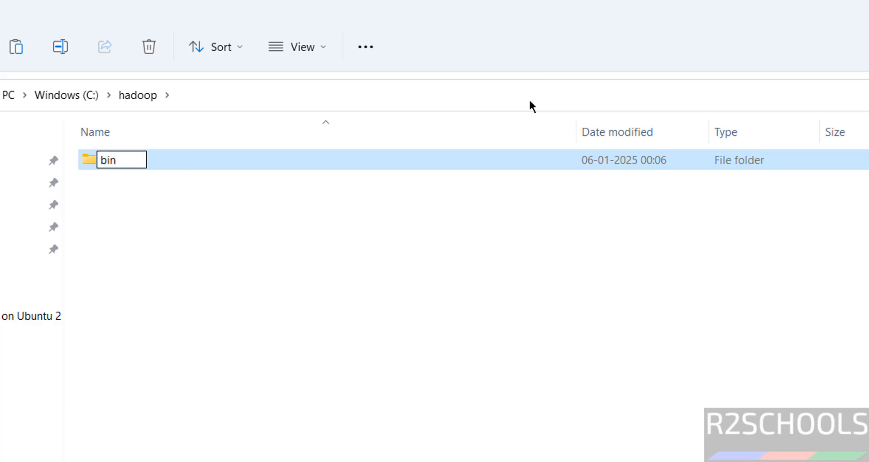
{"action": "key", "text": "Escape"}
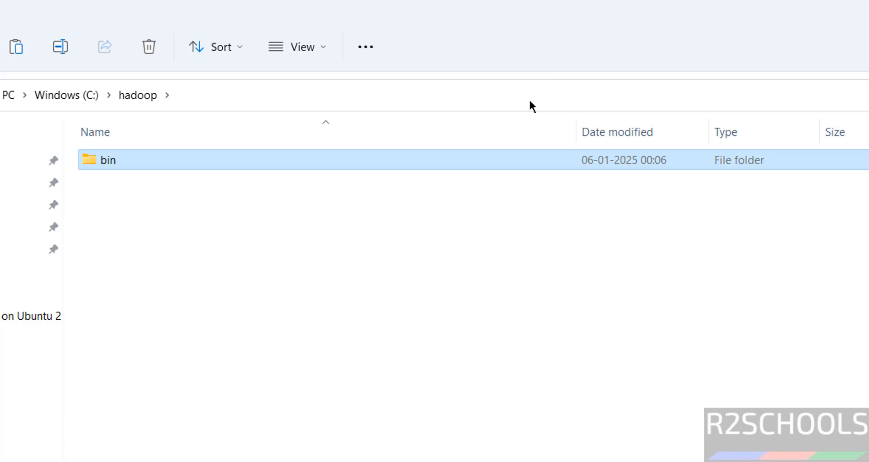
{"action": "key", "text": "Return"}
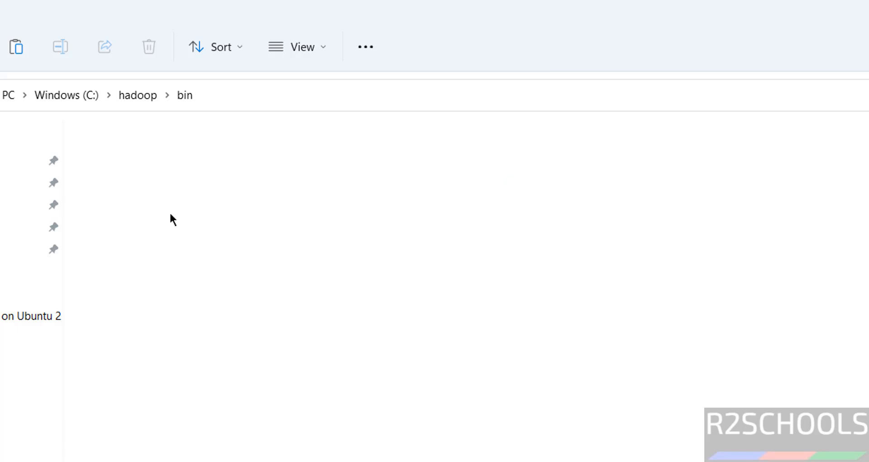
{"action": "key", "text": "ctrl+v"}
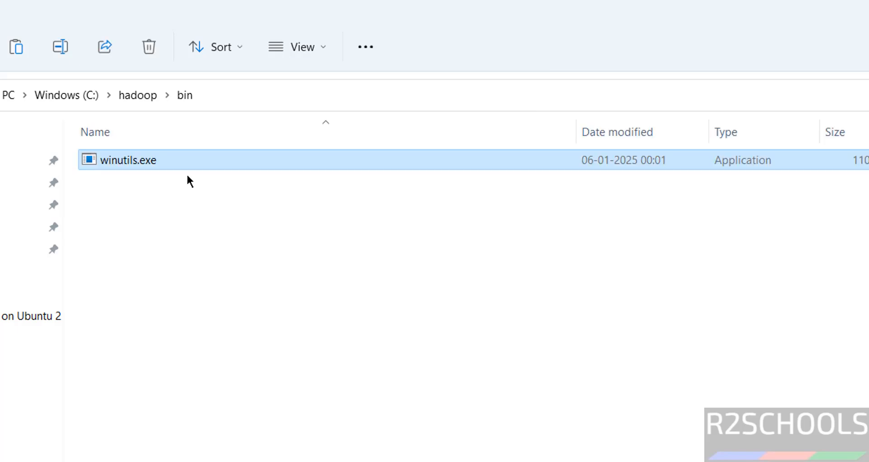
Open the folder C:\Program Files\Java\jdk-17 and select its full path for copying.
{"action": "left_click", "coordinate": [71, 95]}
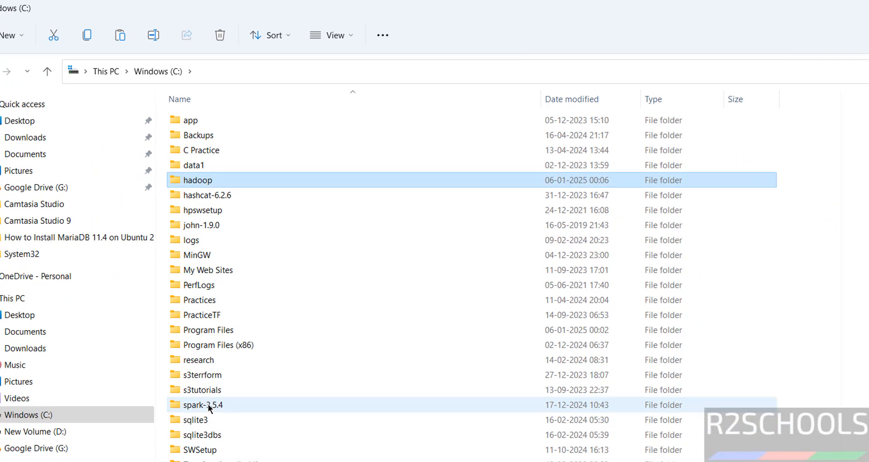
{"action": "double_click", "coordinate": [220, 330]}
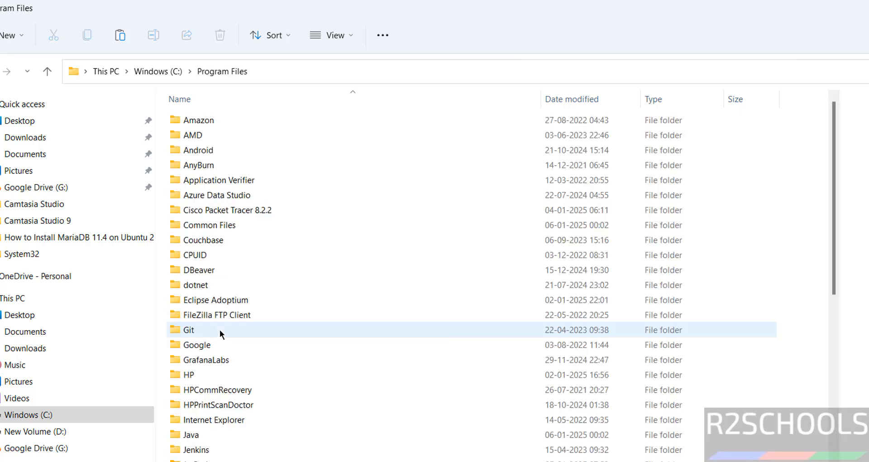
{"action": "double_click", "coordinate": [200, 438]}
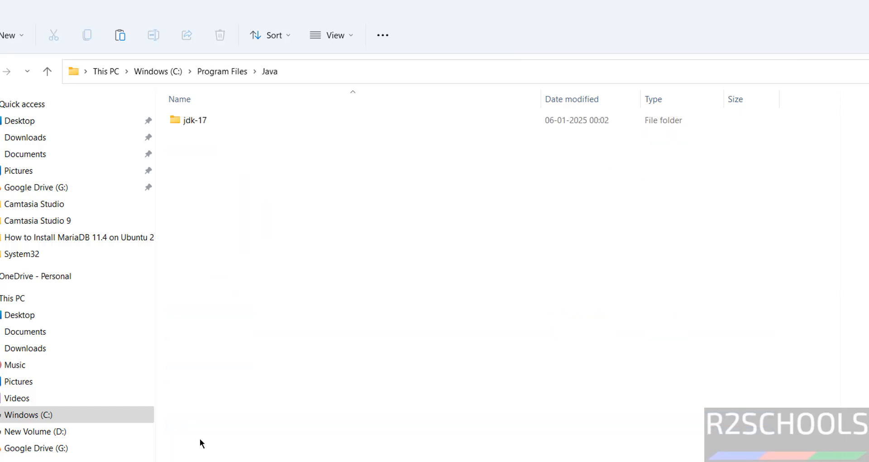
{"action": "double_click", "coordinate": [198, 120]}
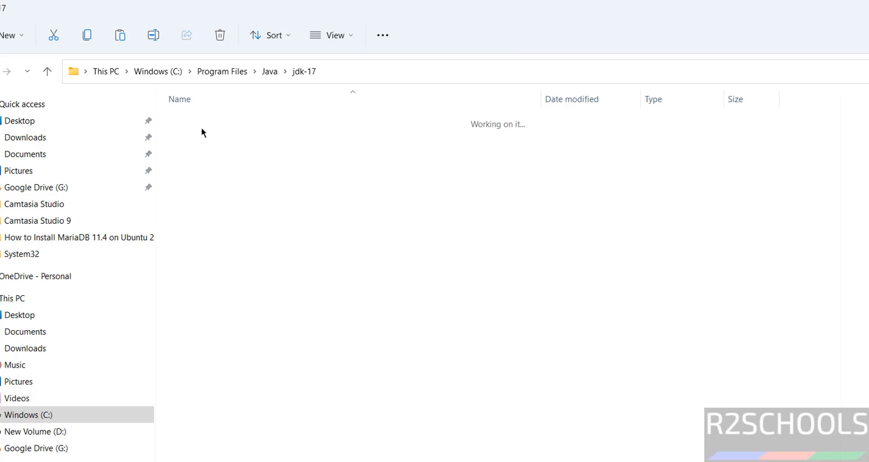
{"action": "left_click", "coordinate": [352, 72]}
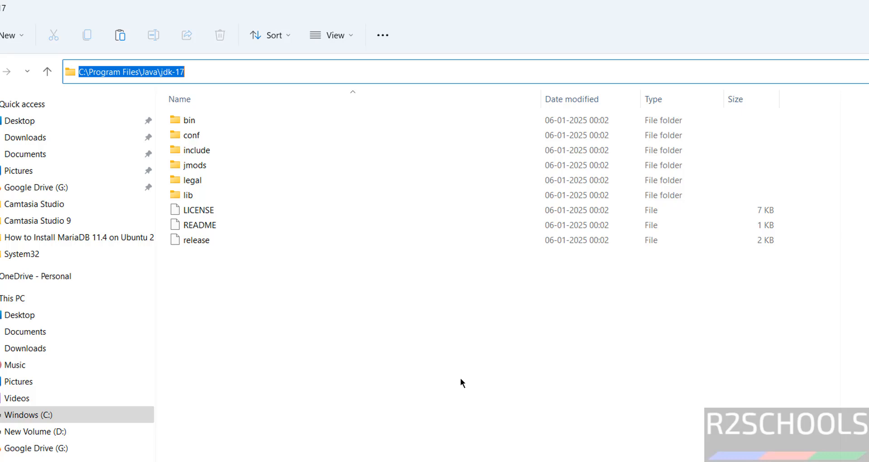
{"action": "right_click", "coordinate": [17, 302]}
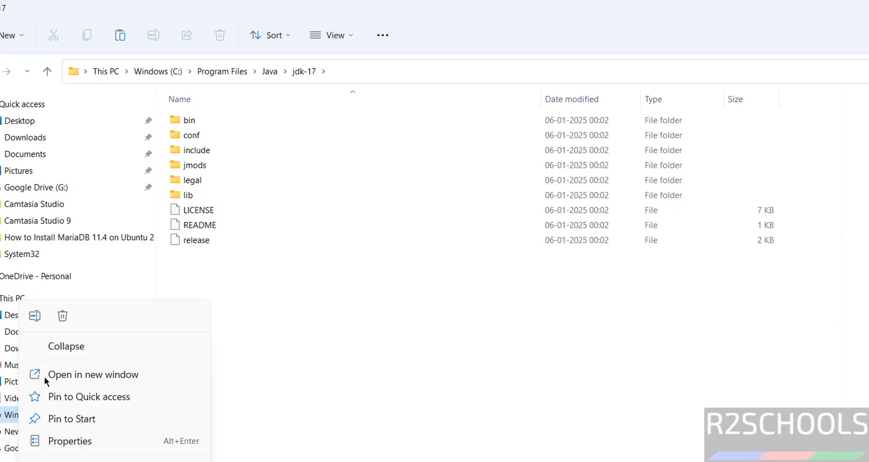
{"action": "left_click", "coordinate": [373, 398]}
{"action": "key", "text": "super"}
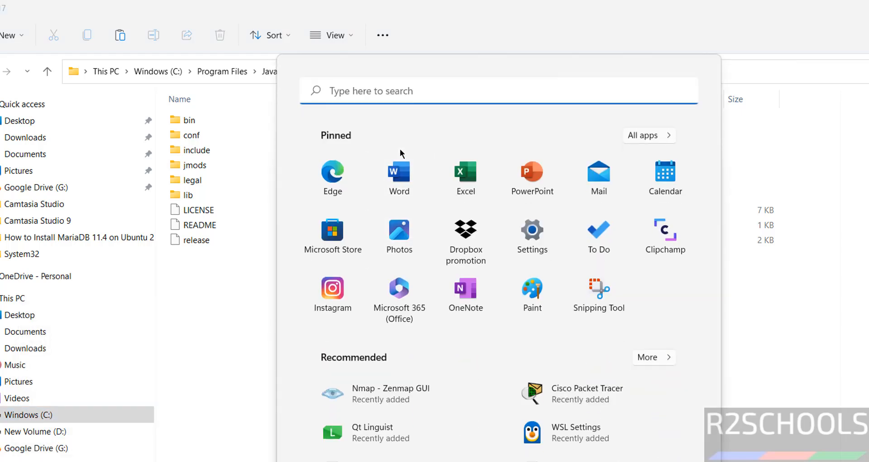
{"action": "type", "text": "envir"}
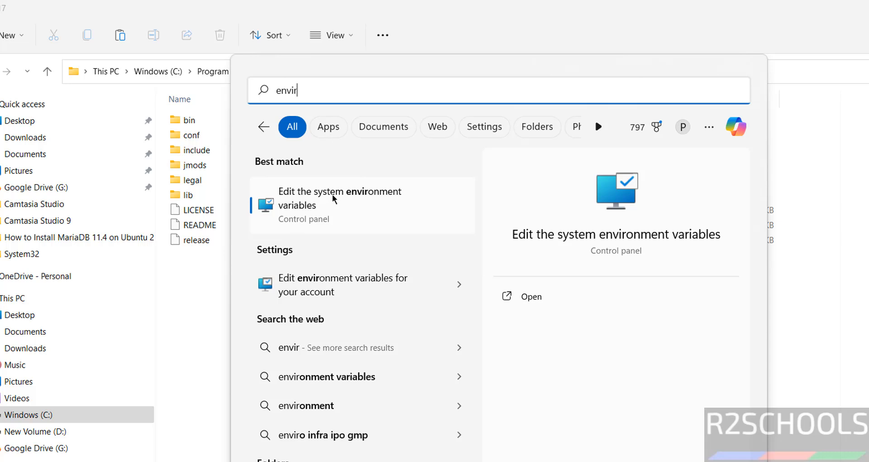
{"action": "left_click", "coordinate": [202, 297]}
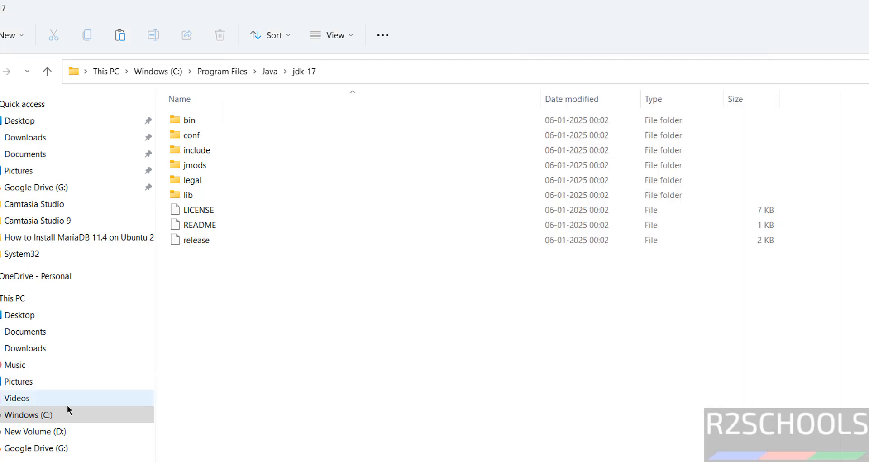
Open the system's Environment Variables settings through the properties of This PC and the advanced system settings.
{"action": "right_click", "coordinate": [17, 299]}
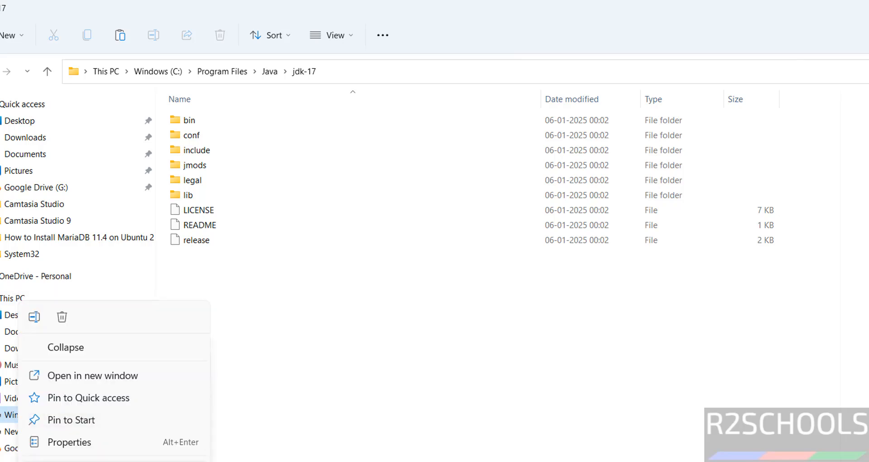
{"action": "left_click", "coordinate": [117, 447]}
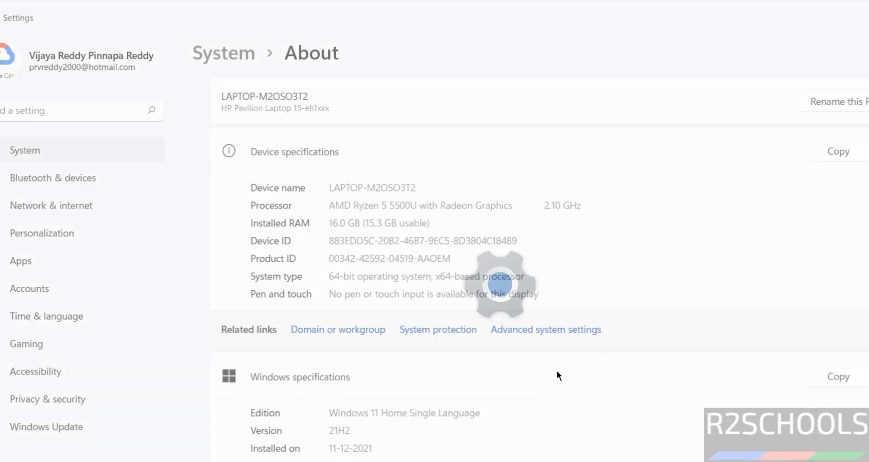
{"action": "left_click", "coordinate": [533, 331]}
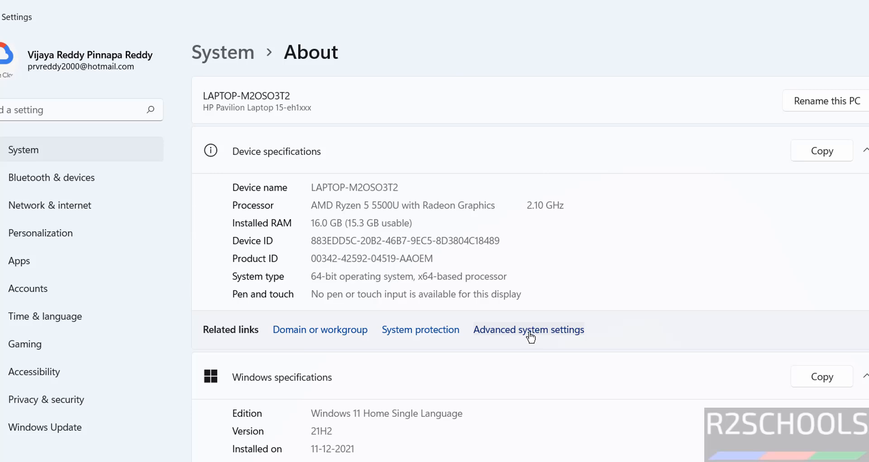
{"action": "left_click", "coordinate": [327, 352]}
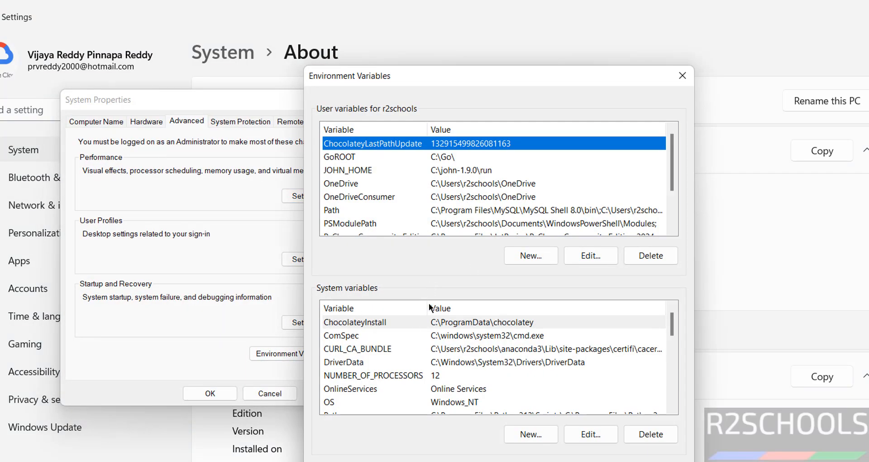
Start a new system variable and name it HADOOP_HOME.
{"action": "scroll", "coordinate": [398, 349], "scroll_direction": "down", "scroll_amount": 5}
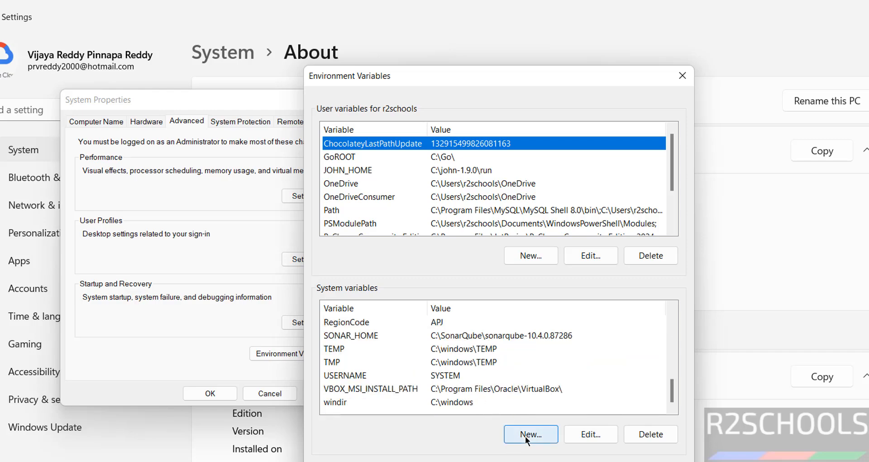
{"action": "left_click", "coordinate": [524, 436]}
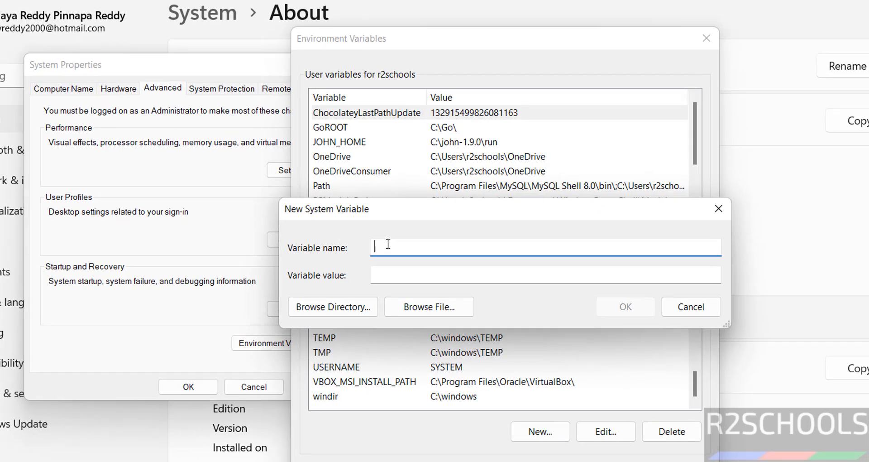
{"action": "type", "text": "HADOO"}
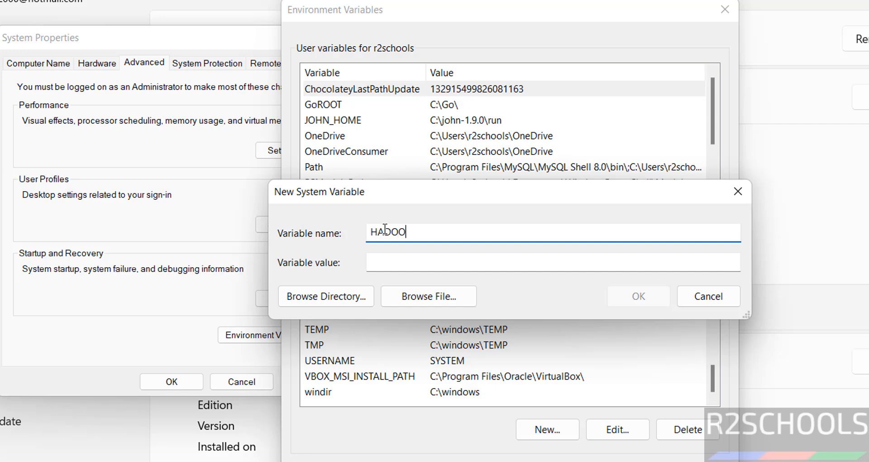
{"action": "type", "text": "P_HOME"}
{"action": "key", "text": "Tab"}
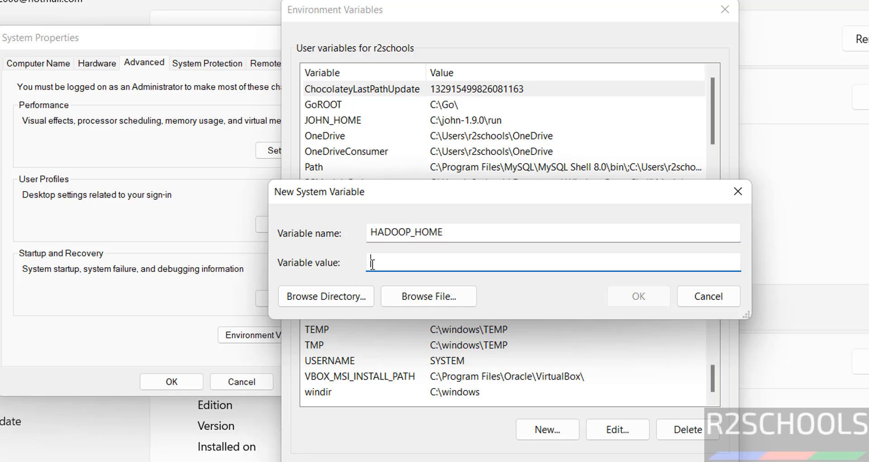
Browse to the hadoop folder on drive C as the HADOOP_HOME value, C:\hadoop, and save the variable.
{"action": "left_click", "coordinate": [330, 302]}
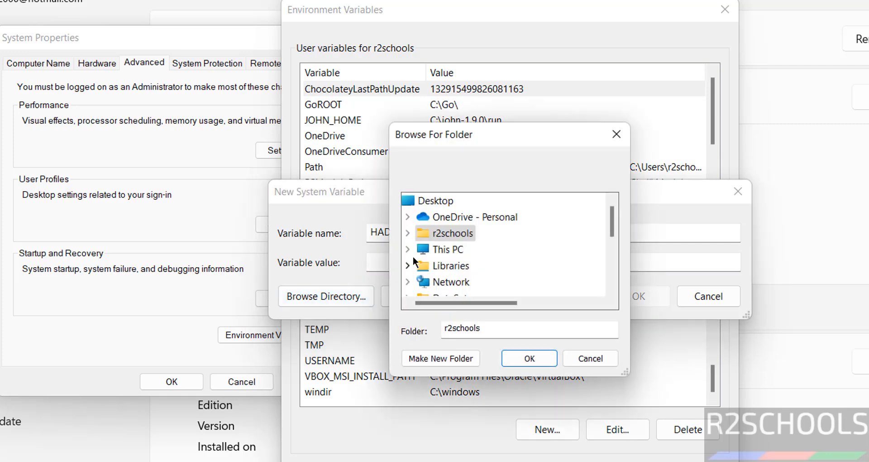
{"action": "left_click", "coordinate": [411, 250]}
{"action": "scroll", "coordinate": [487, 259], "scroll_direction": "down", "scroll_amount": 3}
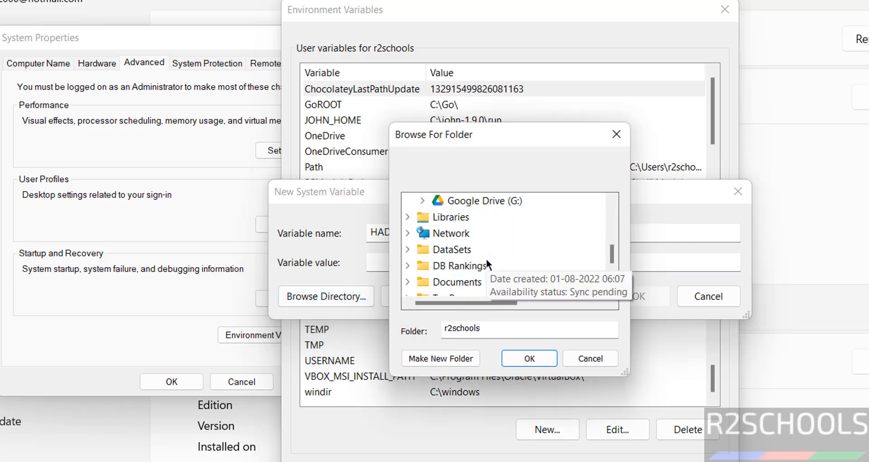
{"action": "scroll", "coordinate": [487, 260], "scroll_direction": "up", "scroll_amount": 1}
{"action": "double_click", "coordinate": [495, 218]}
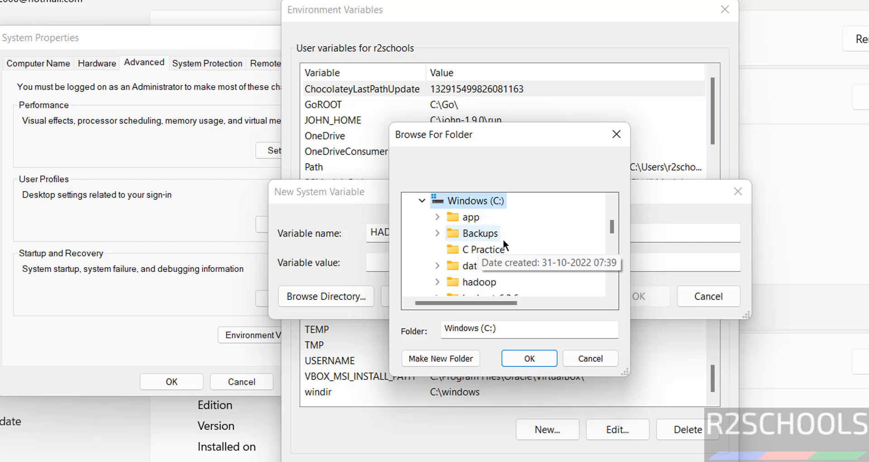
{"action": "scroll", "coordinate": [494, 270], "scroll_direction": "down", "scroll_amount": 1}
{"action": "scroll", "coordinate": [496, 271], "scroll_direction": "up", "scroll_amount": 1}
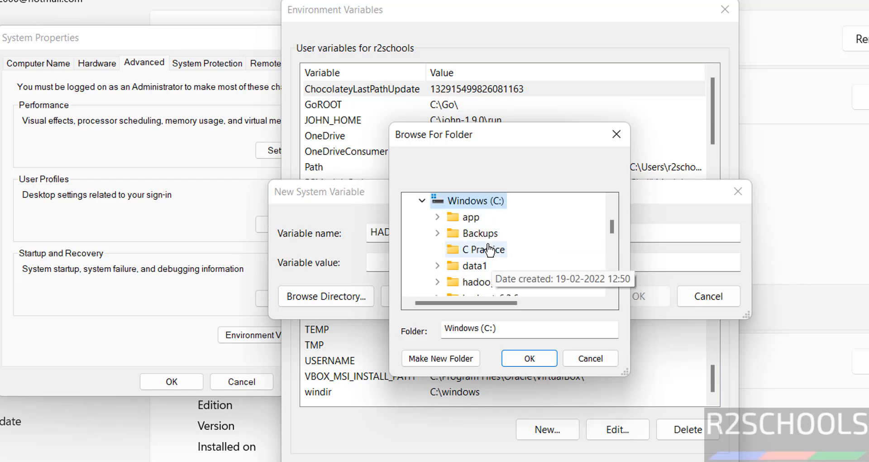
{"action": "double_click", "coordinate": [494, 282]}
{"action": "left_click", "coordinate": [528, 358]}
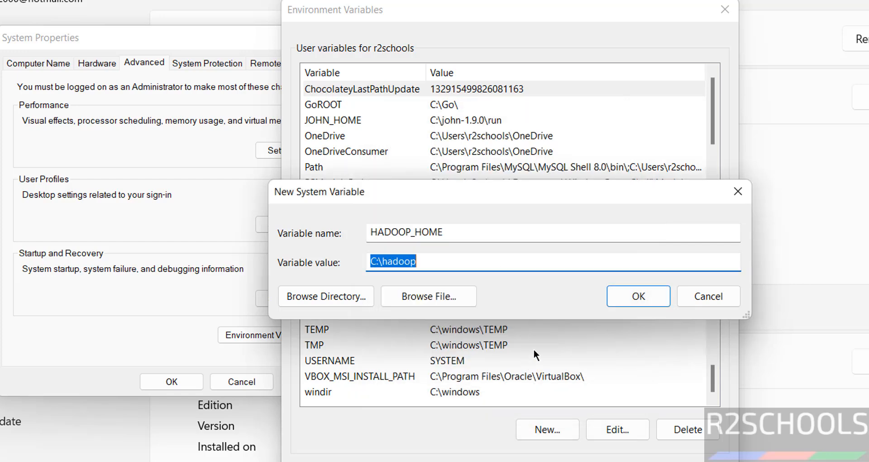
{"action": "left_click", "coordinate": [634, 295]}
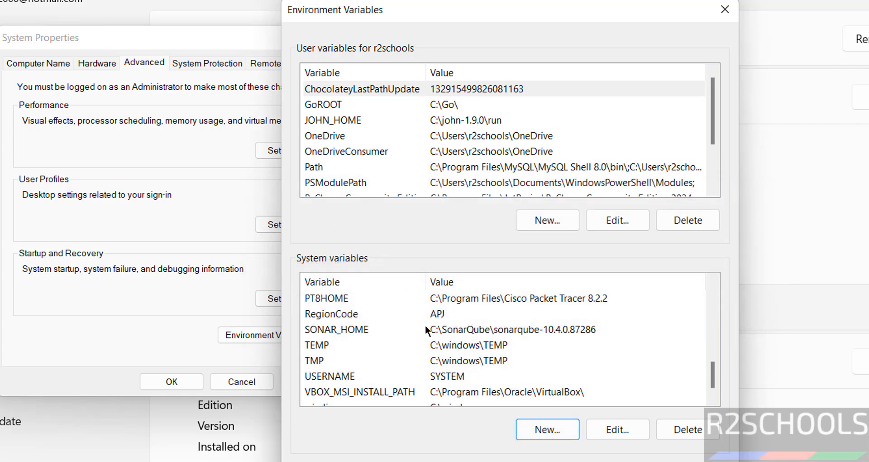
Start another new system variable and name it JAVA_HOME.
{"action": "left_click", "coordinate": [548, 429]}
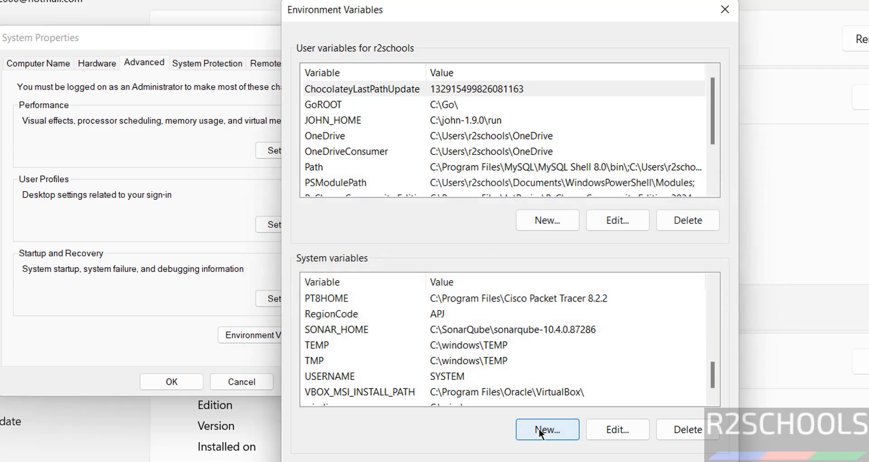
{"action": "type", "text": "JAV"}
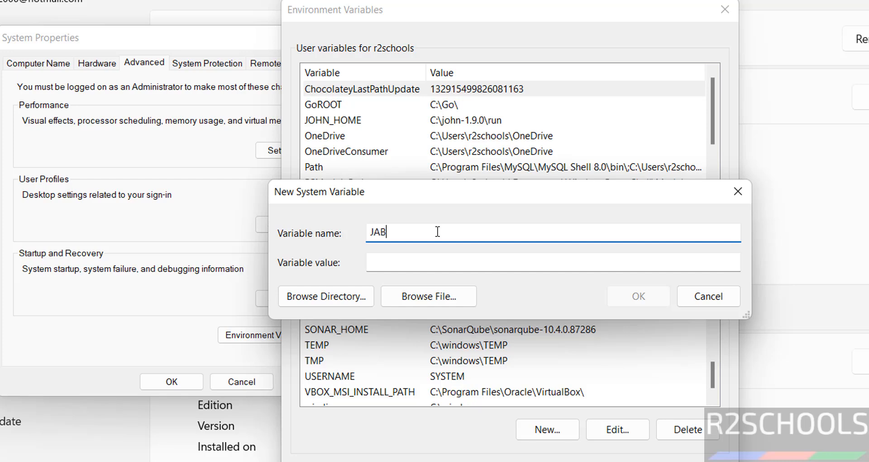
{"action": "key", "text": "BackSpace"}
{"action": "type", "text": "VA_HOME"}
Browse to C:\Program Files\Java\jdk-17 as the JAVA_HOME value and save the variable.
{"action": "left_click", "coordinate": [325, 296]}
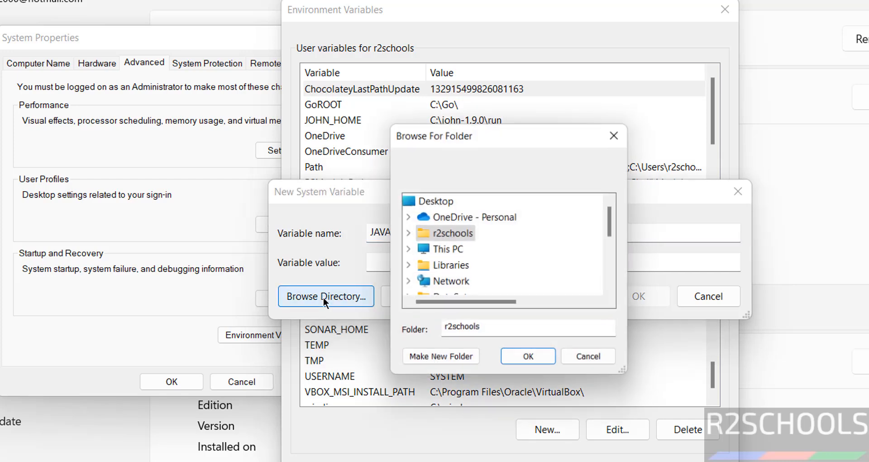
{"action": "key", "text": "super"}
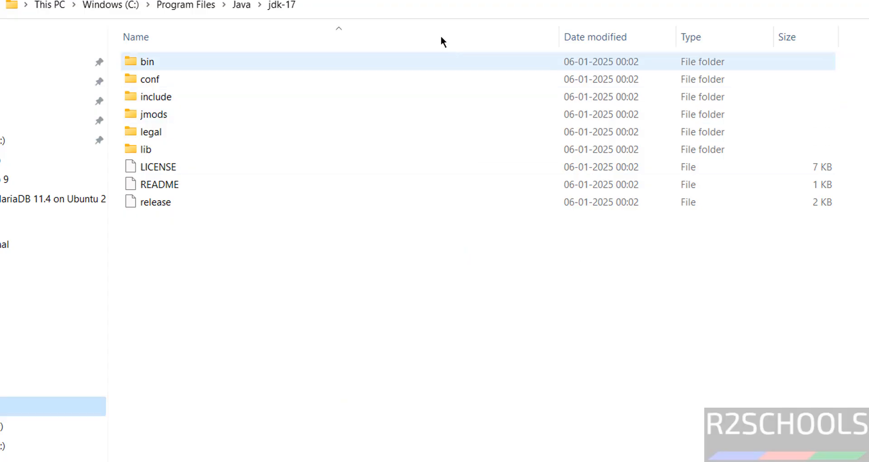
{"action": "left_click", "coordinate": [432, 4]}
{"action": "key", "text": "alt+Tab"}
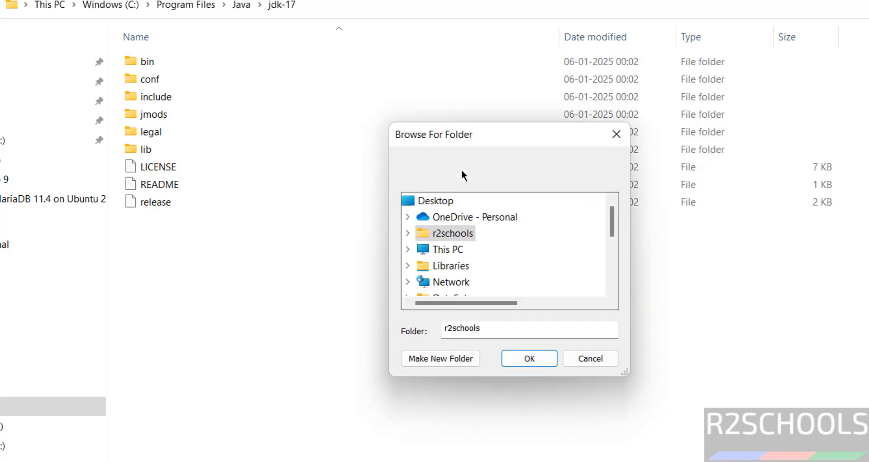
{"action": "left_click", "coordinate": [408, 249]}
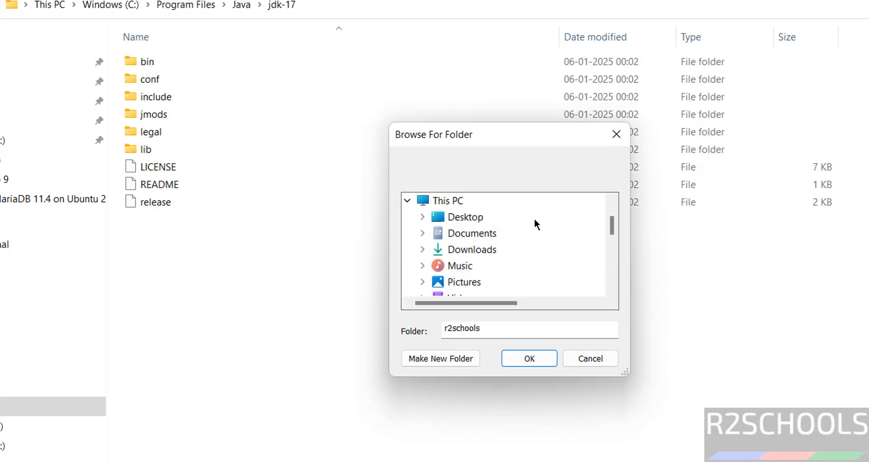
{"action": "scroll", "coordinate": [535, 218], "scroll_direction": "down", "scroll_amount": 2}
{"action": "left_click", "coordinate": [423, 217]}
{"action": "scroll", "coordinate": [487, 267], "scroll_direction": "down", "scroll_amount": 3}
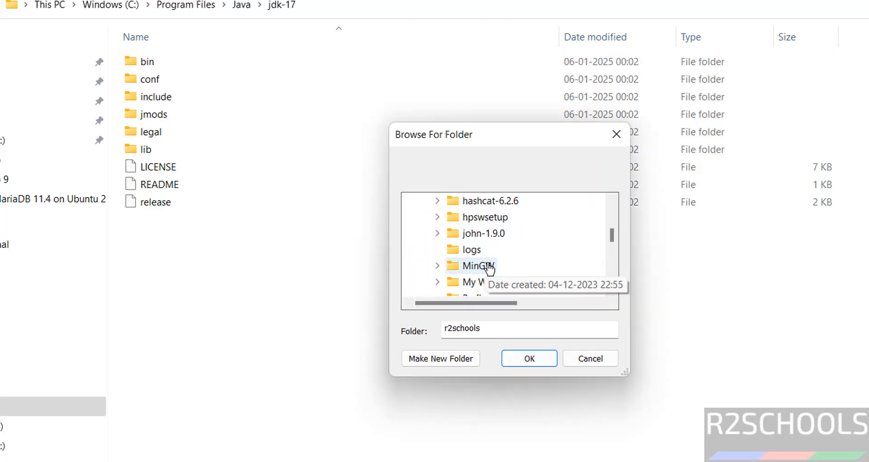
{"action": "scroll", "coordinate": [514, 262], "scroll_direction": "down", "scroll_amount": 1}
{"action": "scroll", "coordinate": [503, 268], "scroll_direction": "down", "scroll_amount": 1}
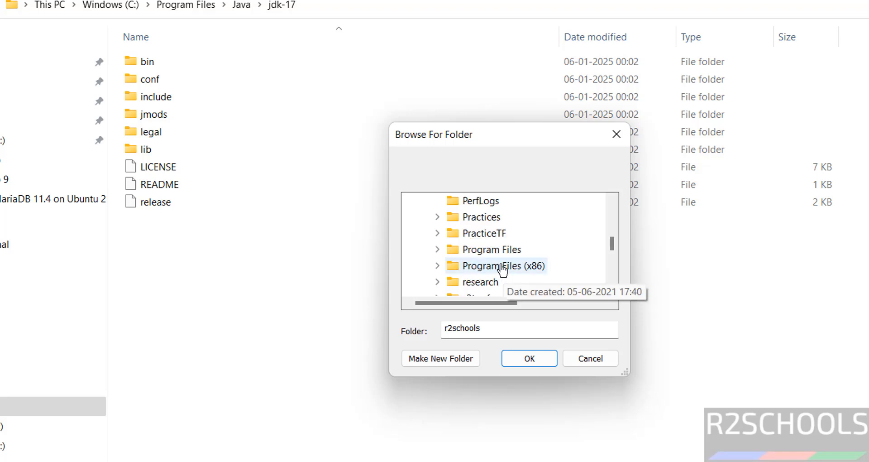
{"action": "double_click", "coordinate": [498, 249]}
{"action": "scroll", "coordinate": [498, 272], "scroll_direction": "down", "scroll_amount": 6}
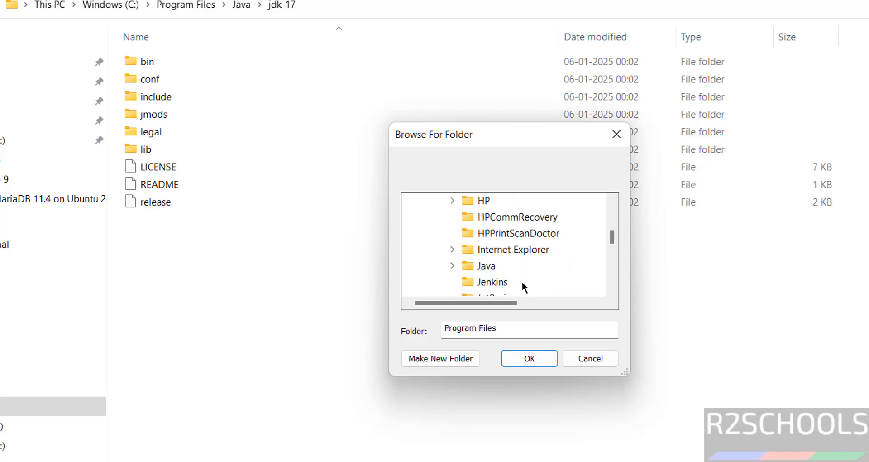
{"action": "left_click", "coordinate": [498, 265]}
{"action": "left_click", "coordinate": [515, 205]}
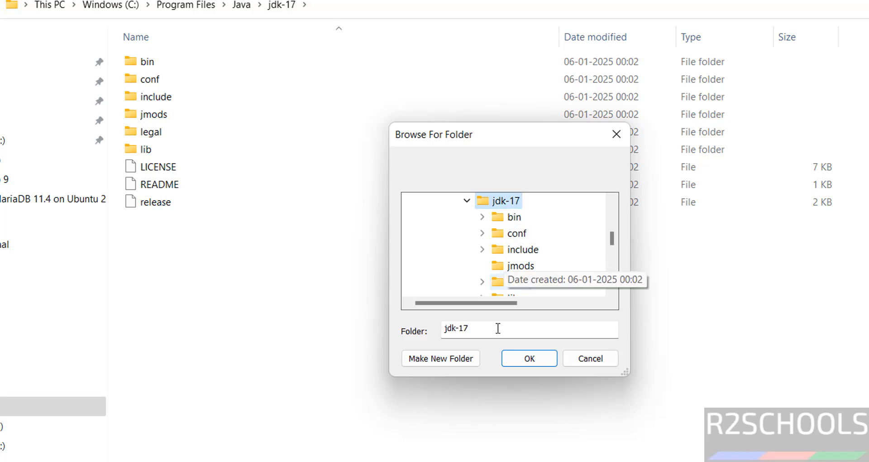
{"action": "left_click", "coordinate": [515, 357]}
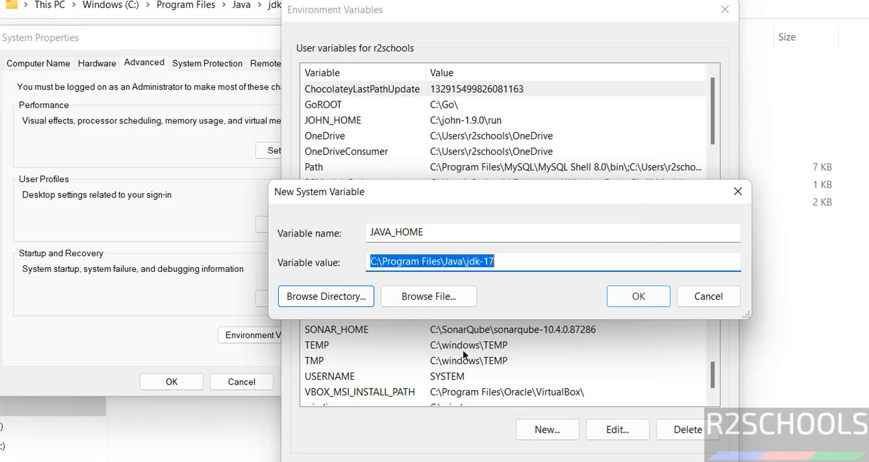
{"action": "left_click", "coordinate": [637, 296]}
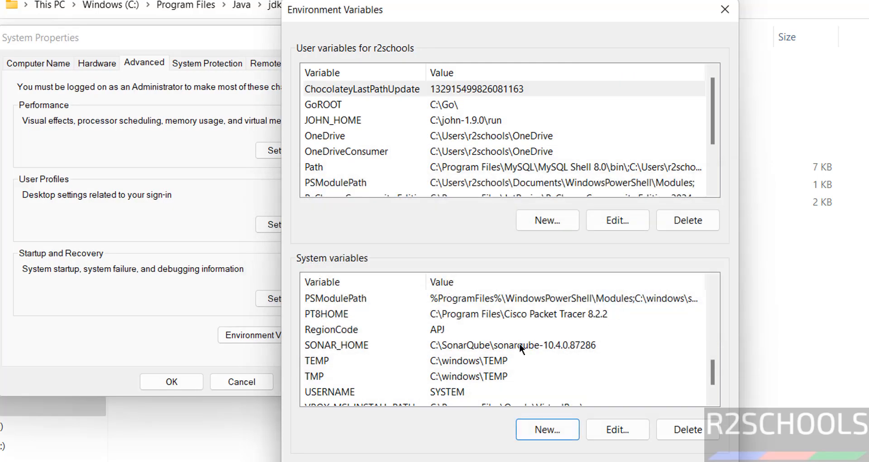
Start a third new system variable and name it SPARK_HOME.
{"action": "left_click", "coordinate": [551, 430]}
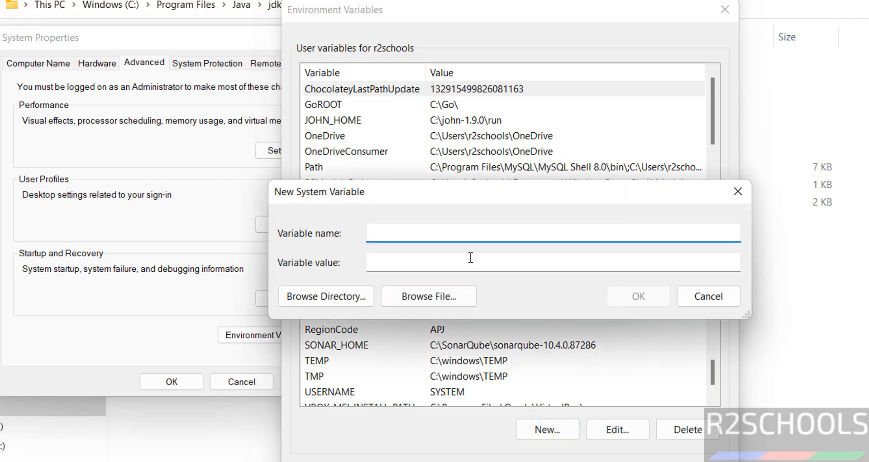
{"action": "type", "text": "SPARK_HOME"}
{"action": "left_click", "coordinate": [395, 264]}
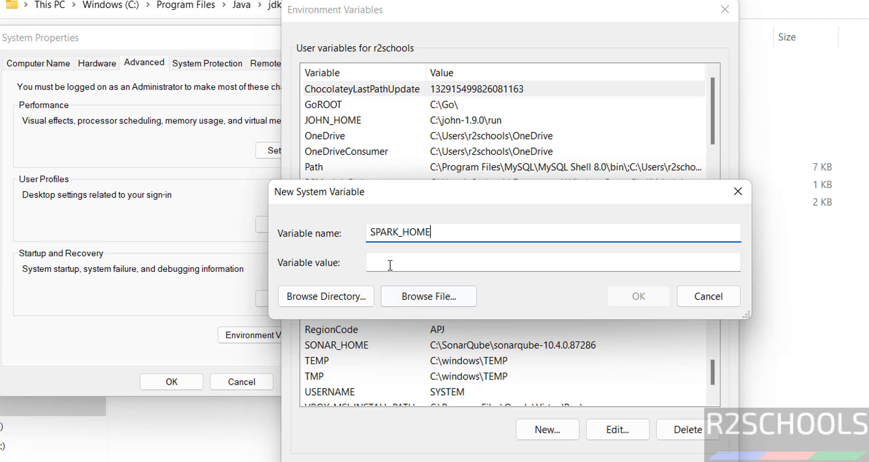
Browse to the spark-3.5.4 folder on drive C as the SPARK_HOME value, C:\spark-3.5.4, and save the variable.
{"action": "left_click", "coordinate": [362, 295]}
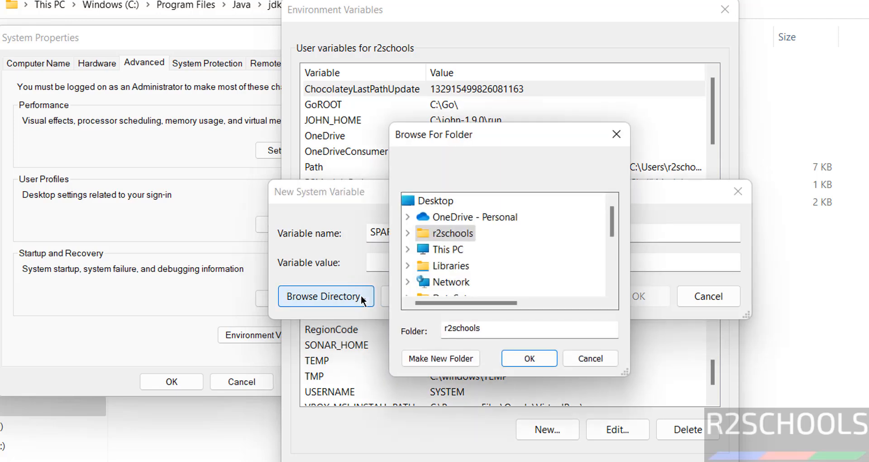
{"action": "left_click", "coordinate": [421, 248]}
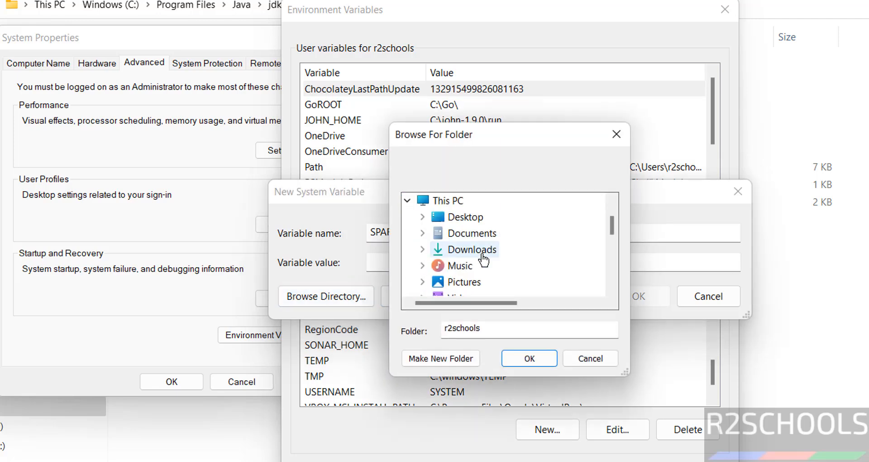
{"action": "scroll", "coordinate": [483, 257], "scroll_direction": "down", "scroll_amount": 3}
{"action": "scroll", "coordinate": [476, 244], "scroll_direction": "up", "scroll_amount": 1}
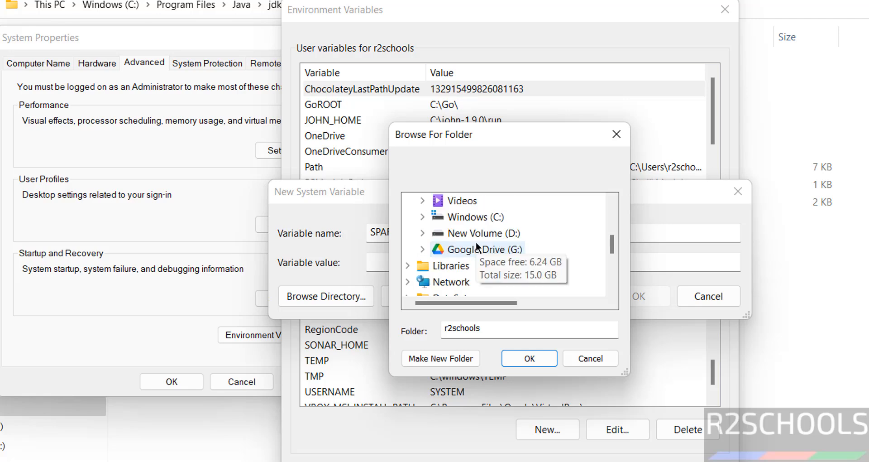
{"action": "double_click", "coordinate": [476, 217]}
{"action": "scroll", "coordinate": [513, 262], "scroll_direction": "down", "scroll_amount": 10}
{"action": "scroll", "coordinate": [512, 279], "scroll_direction": "down", "scroll_amount": 1}
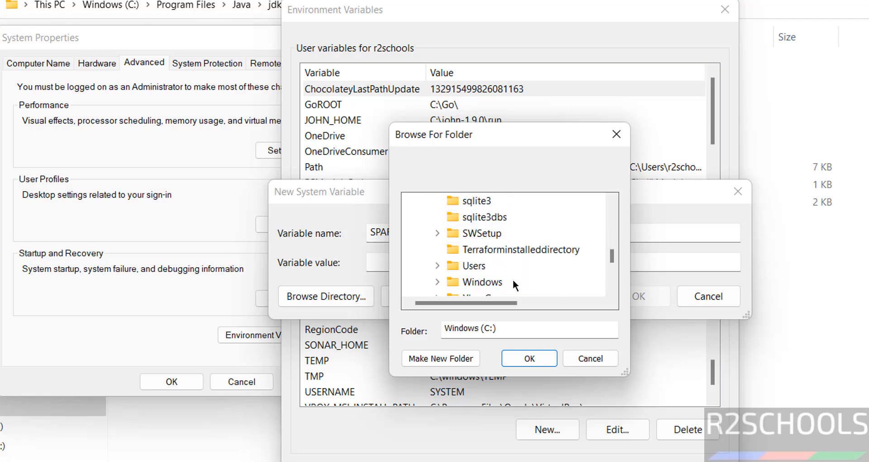
{"action": "scroll", "coordinate": [511, 279], "scroll_direction": "up", "scroll_amount": 1}
{"action": "double_click", "coordinate": [493, 233]}
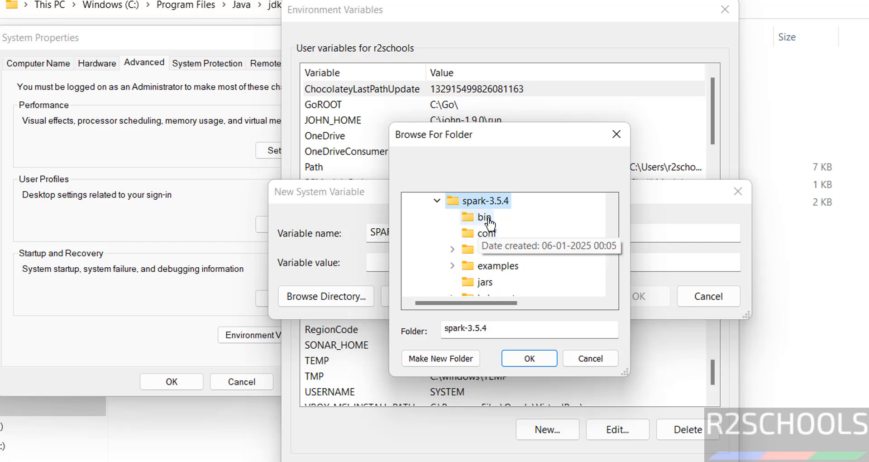
{"action": "left_click", "coordinate": [520, 358]}
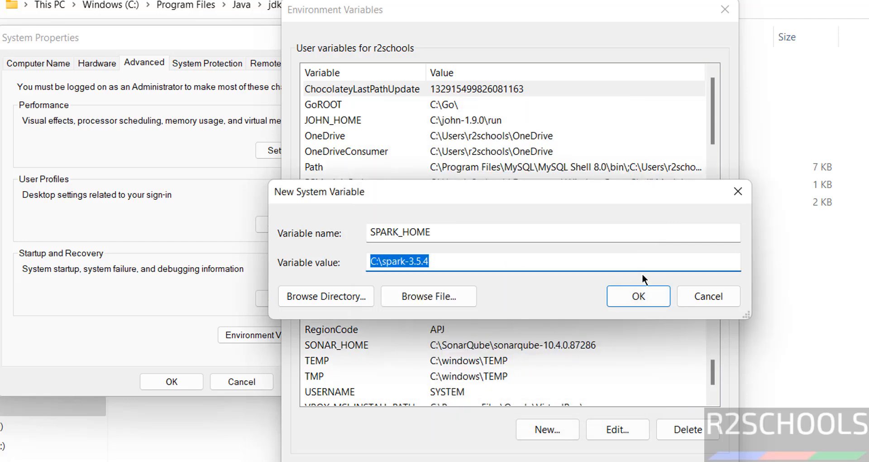
{"action": "left_click", "coordinate": [643, 296]}
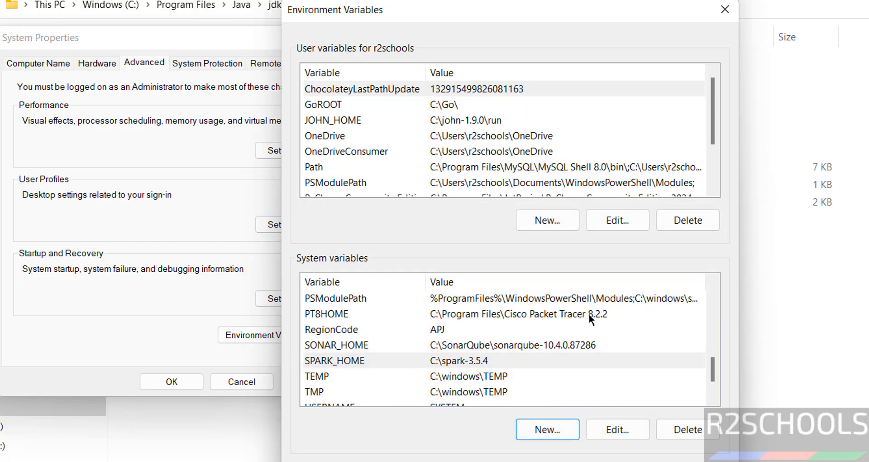
Open the system Path variable for editing and add the entry %JAVA_HOME%\bin.
{"action": "scroll", "coordinate": [428, 338], "scroll_direction": "up", "scroll_amount": 4}
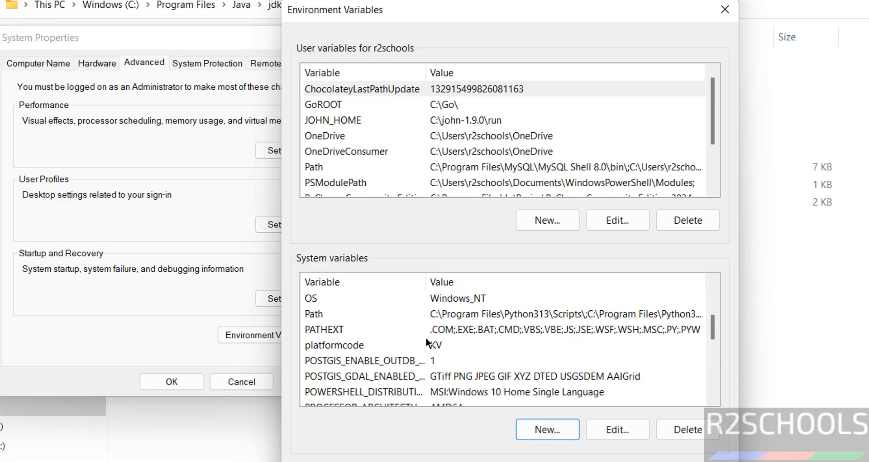
{"action": "left_click", "coordinate": [430, 314]}
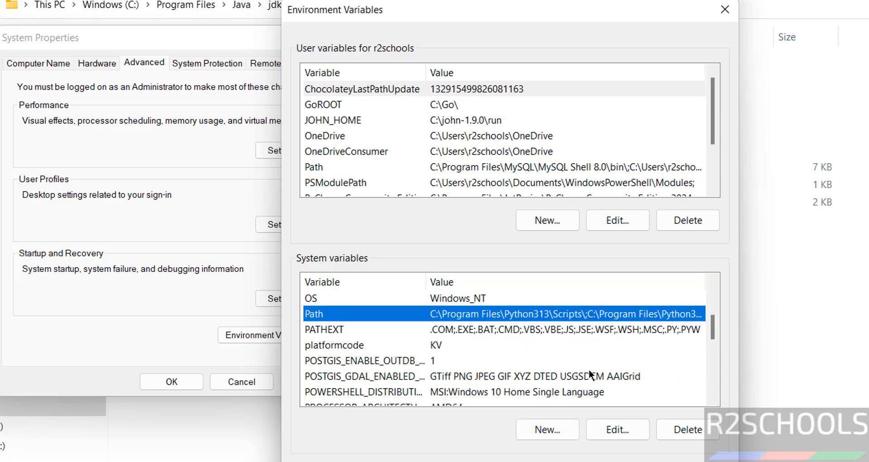
{"action": "left_click", "coordinate": [617, 429]}
{"action": "scroll", "coordinate": [517, 281], "scroll_direction": "down", "scroll_amount": 3}
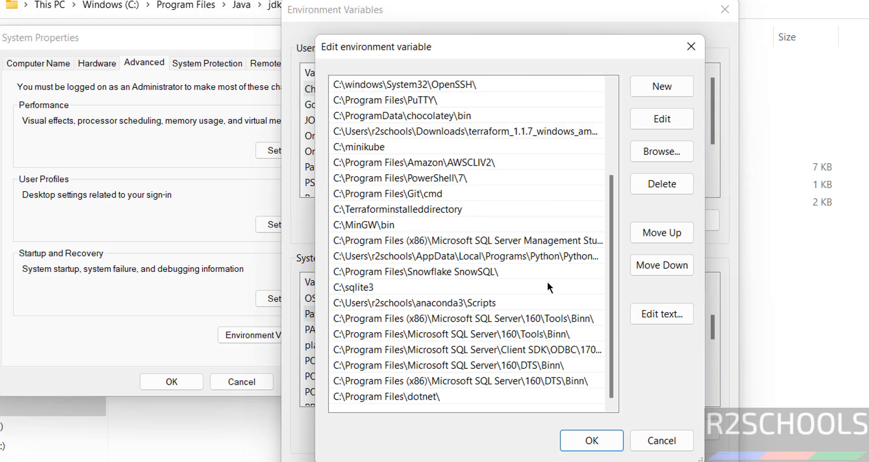
{"action": "left_click", "coordinate": [655, 85]}
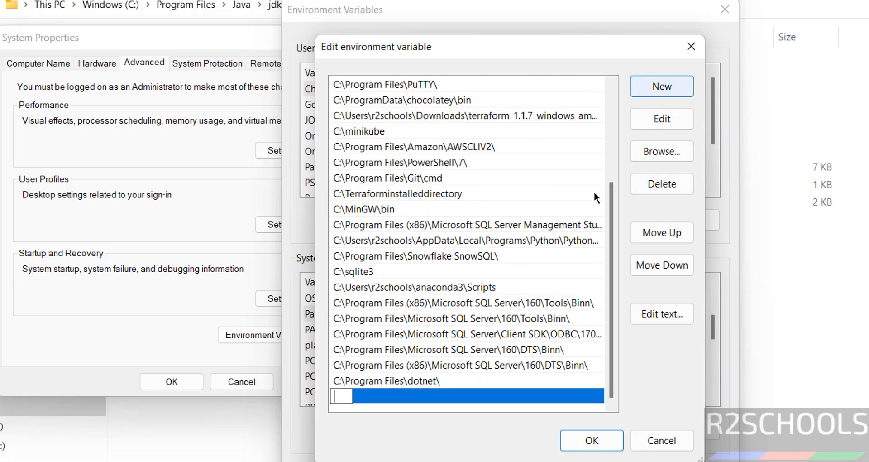
{"action": "type", "text": "%"}
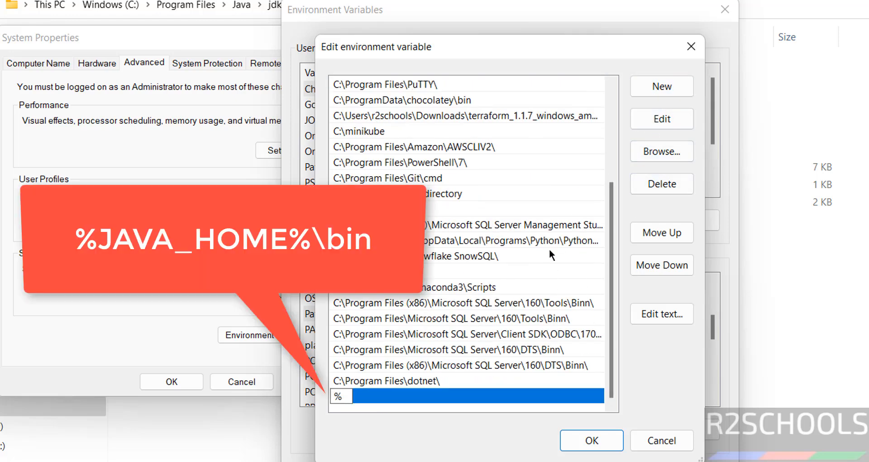
{"action": "type", "text": "JAVA_HOME"}
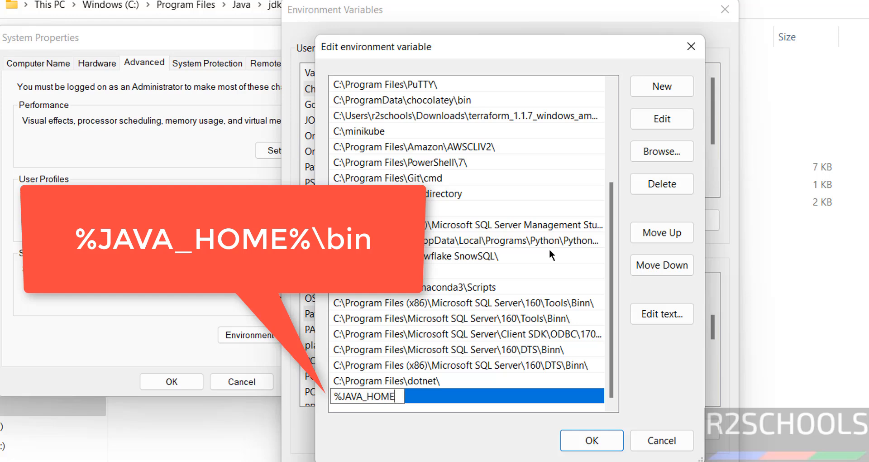
{"action": "type", "text": "%\\bin"}
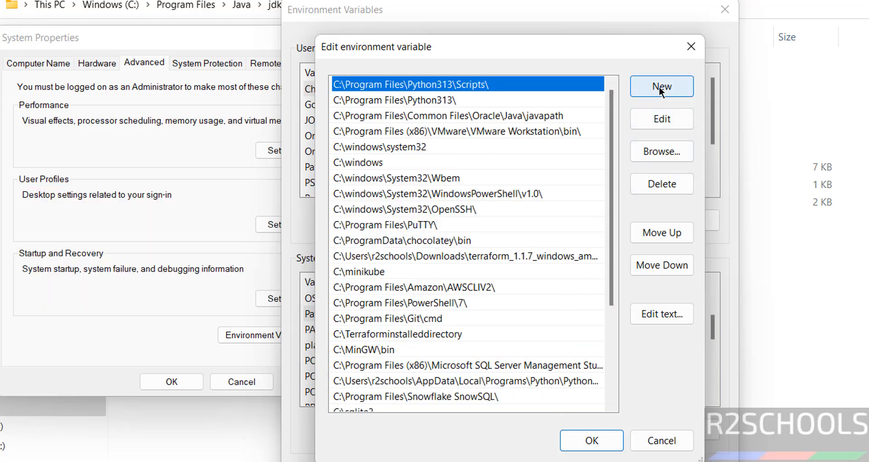
Add a Path entry for the Hadoop binaries, %HADOOP_HOME%\bin.
{"action": "left_click", "coordinate": [658, 86]}
{"action": "type", "text": "%"}
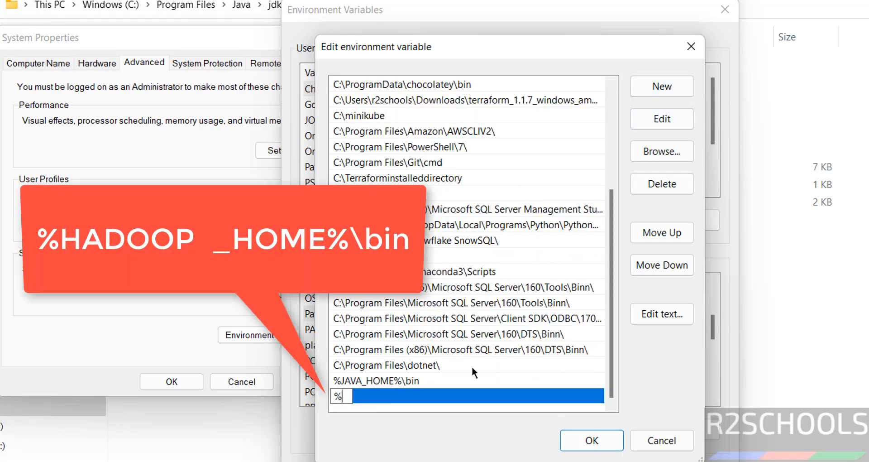
{"action": "type", "text": "HADOOP_"}
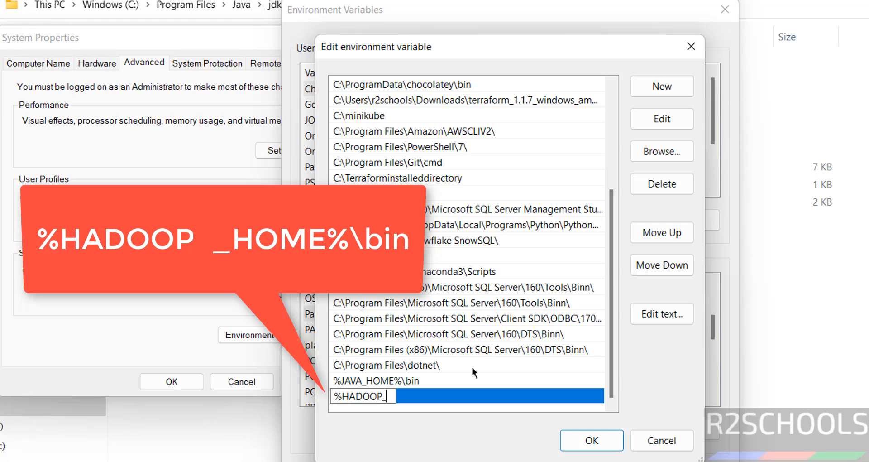
{"action": "type", "text": "HOME"}
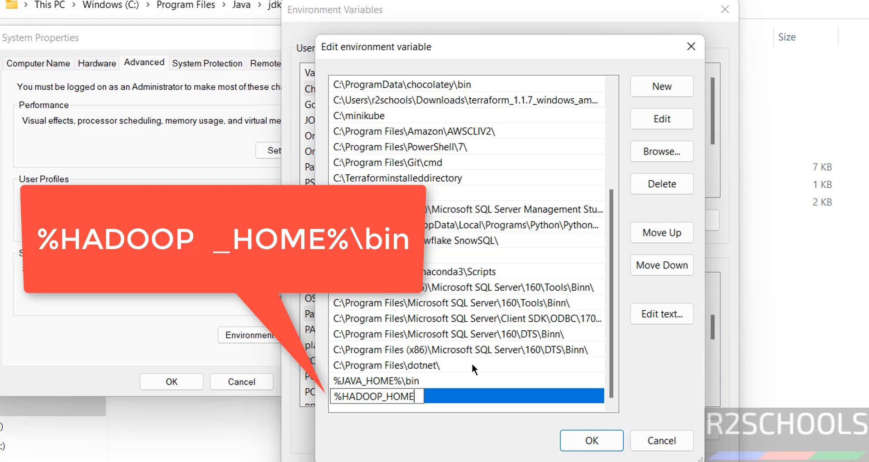
{"action": "type", "text": "%\\bin"}
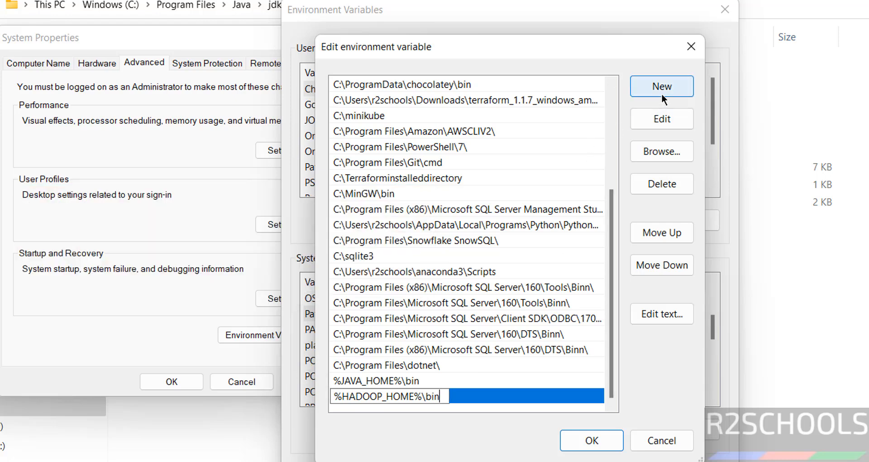
Add the Path entry %SPARK_HOME%\bin and save the changes through all the open system settings dialogs.
{"action": "left_click", "coordinate": [661, 94]}
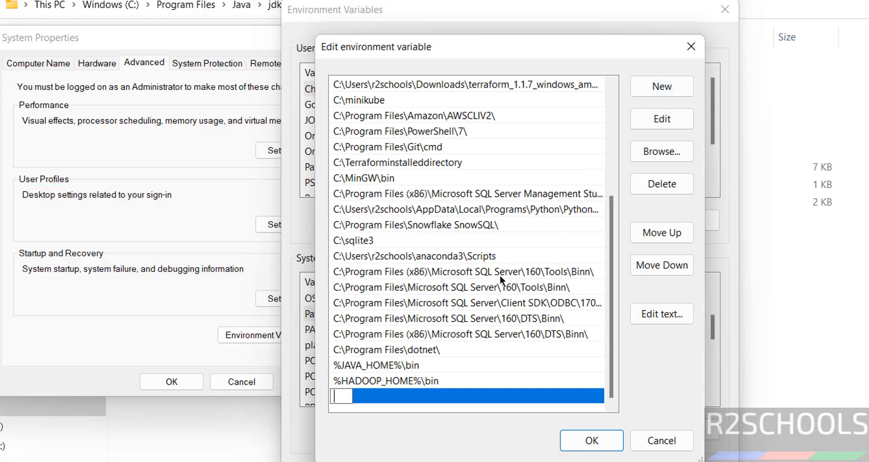
{"action": "type", "text": "%SPA"}
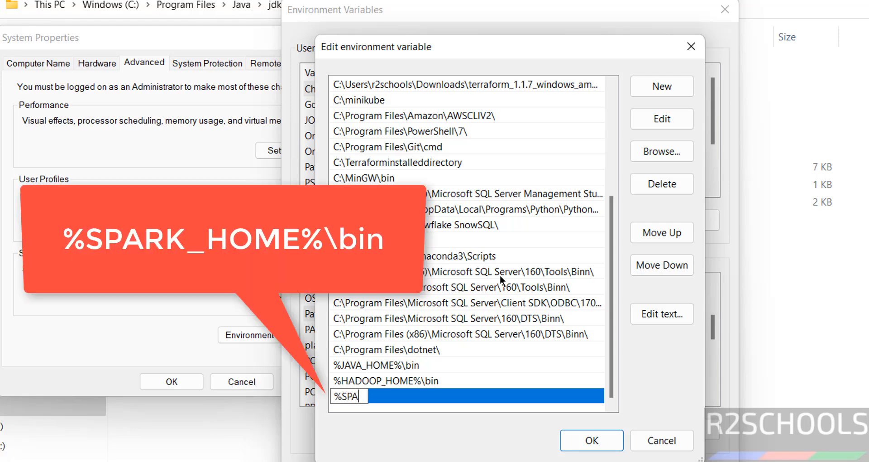
{"action": "type", "text": "RK_HO"}
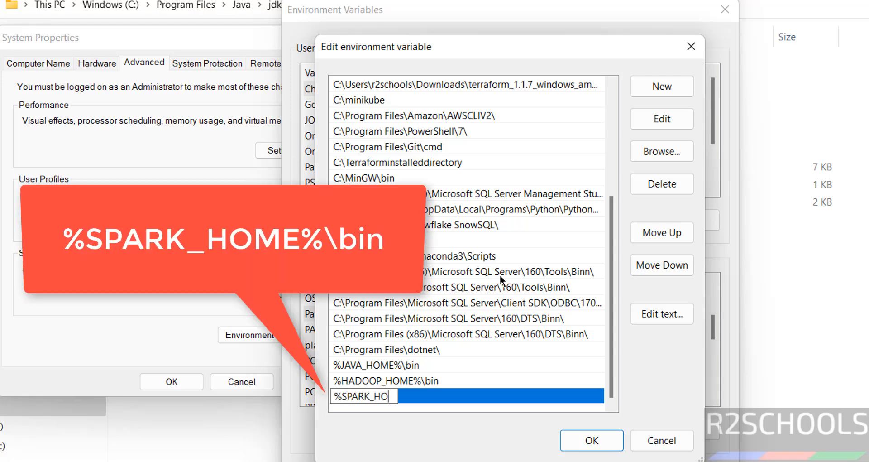
{"action": "type", "text": "ME%\bin"}
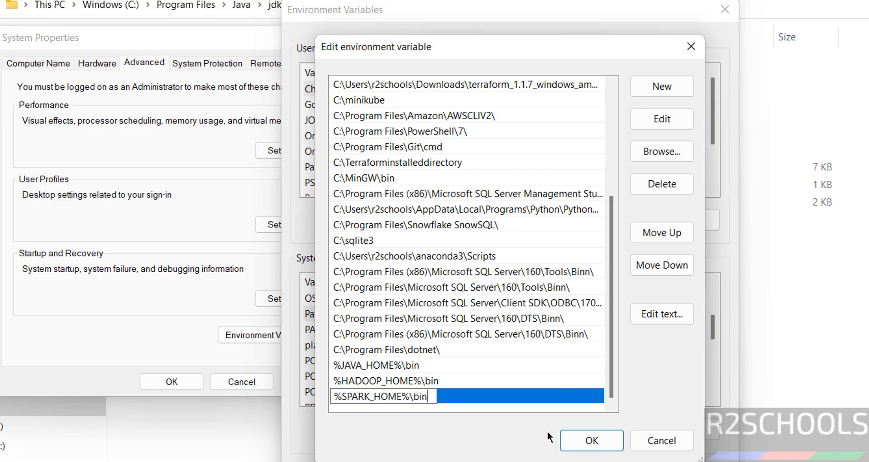
{"action": "left_click", "coordinate": [589, 440]}
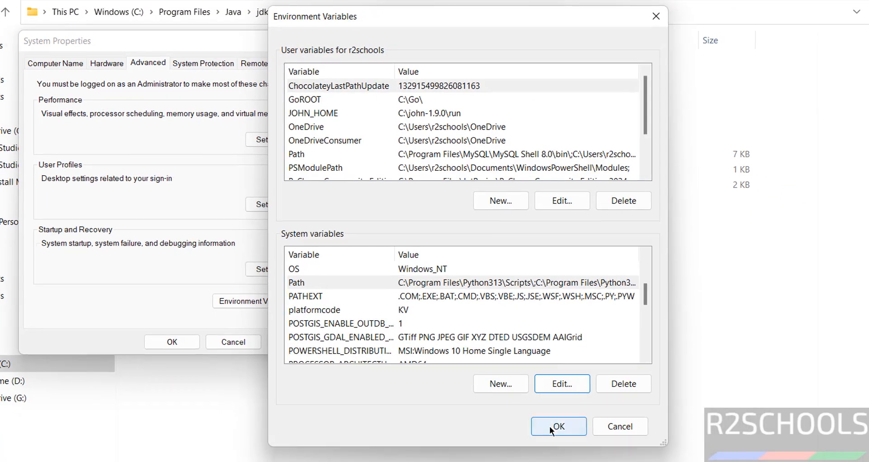
{"action": "left_click", "coordinate": [582, 447]}
{"action": "left_click", "coordinate": [172, 350]}
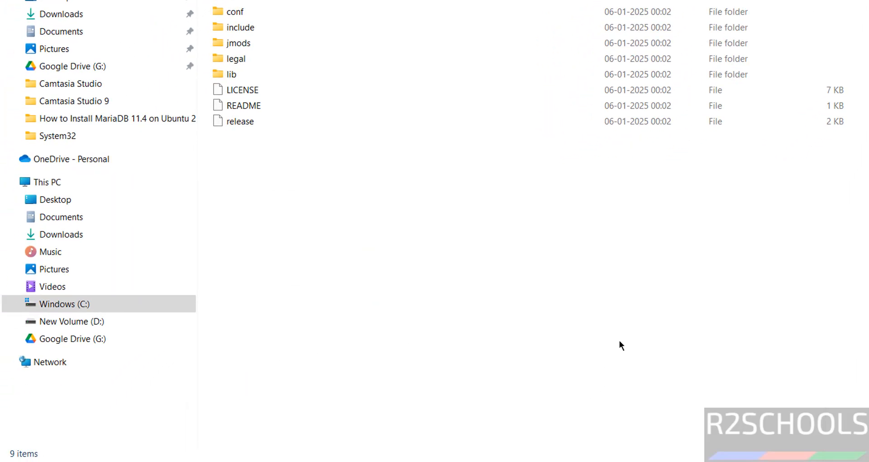
Open Command Prompt and check the installed Java version with java --version.
{"action": "key", "text": "super"}
{"action": "type", "text": "cmd"}
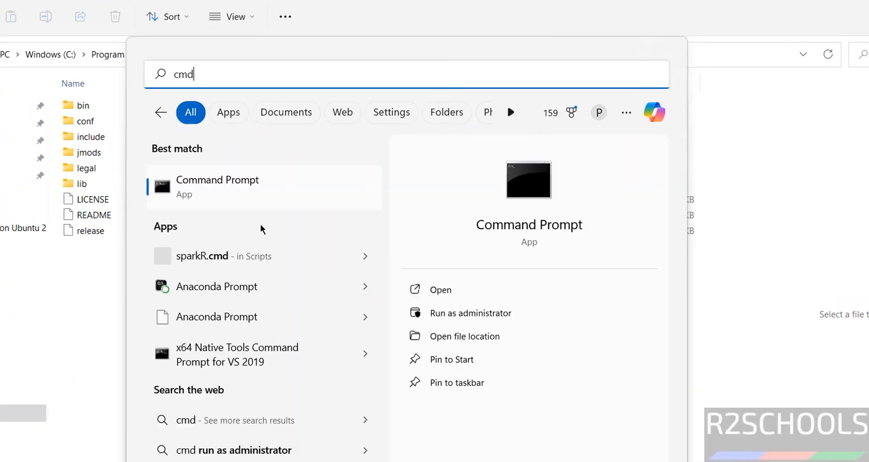
{"action": "key", "text": "Return"}
{"action": "type", "text": "java"}
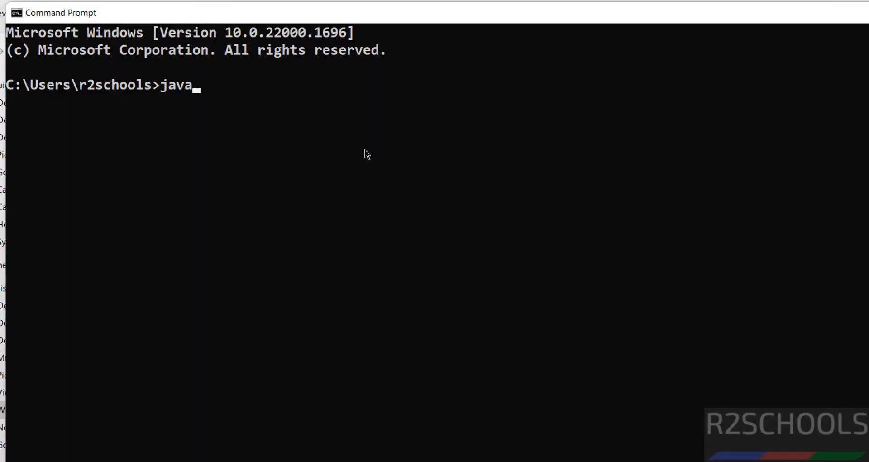
{"action": "type", "text": " --version"}
{"action": "key", "text": "Return"}
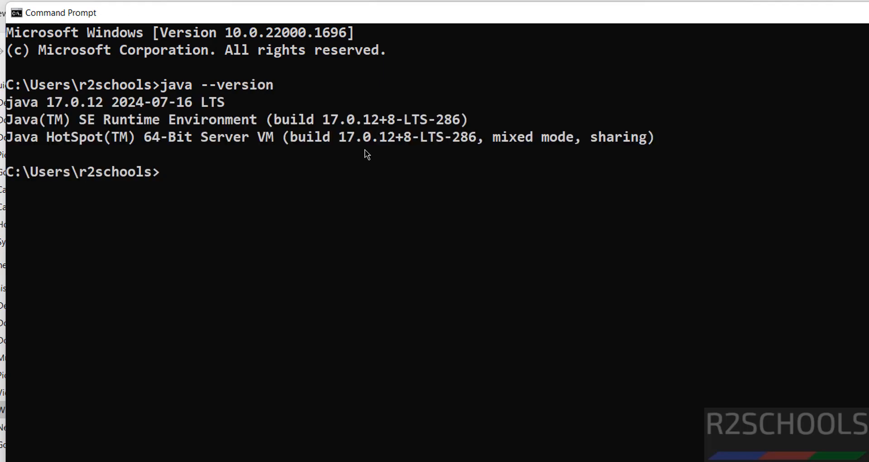
Start the Python interpreter to check its version, then exit it and clear the console with cls.
{"action": "type", "text": "python"}
{"action": "key", "text": "Return"}
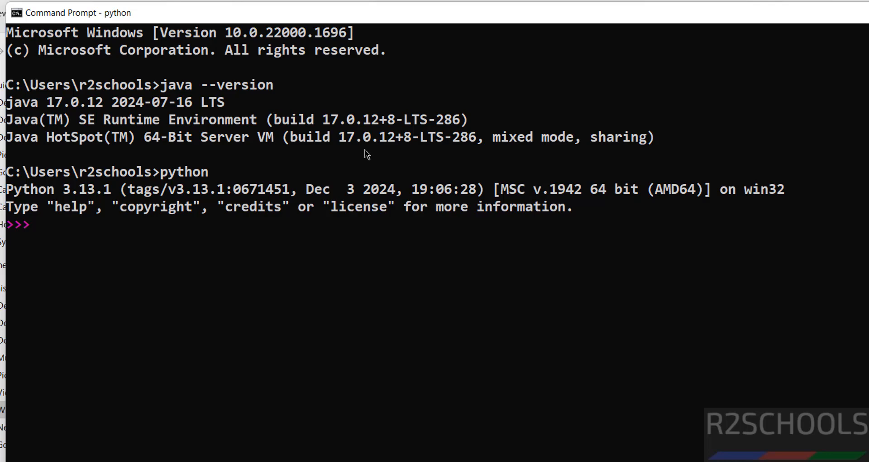
{"action": "key", "text": "ctrl+z"}
{"action": "key", "text": "Return"}
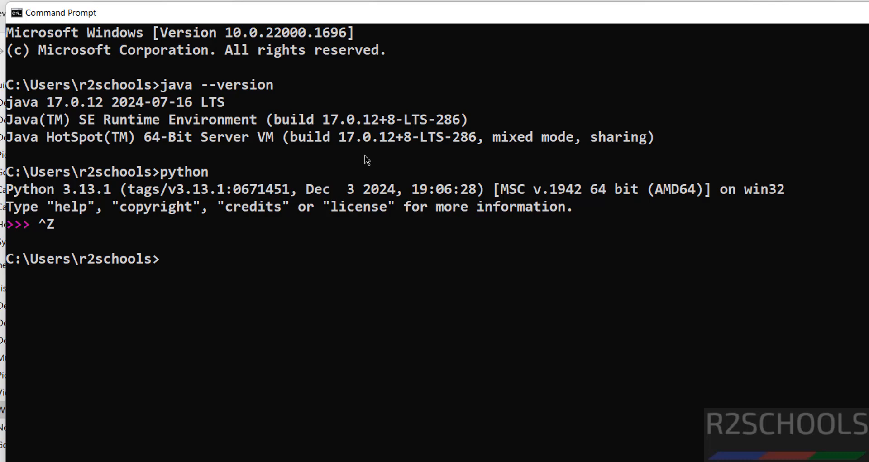
{"action": "type", "text": "cls"}
{"action": "key", "text": "Return"}
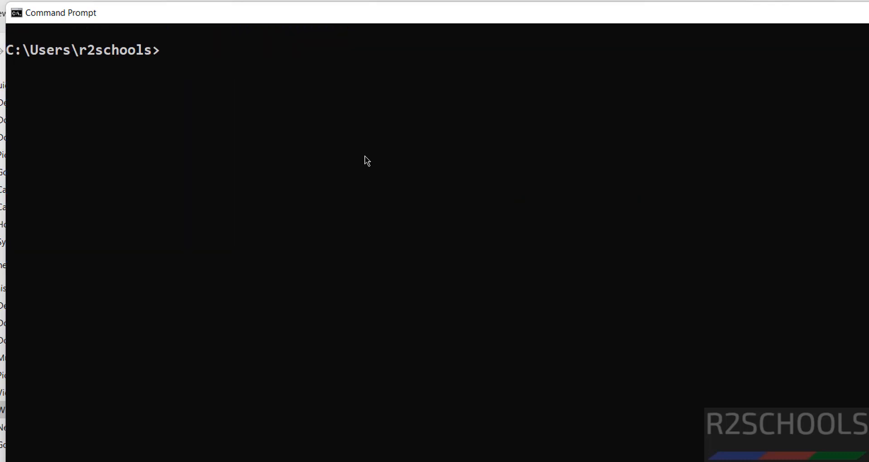
Launch the Spark shell from the command line with spark-shell.
{"action": "type", "text": "spakr-shell"}
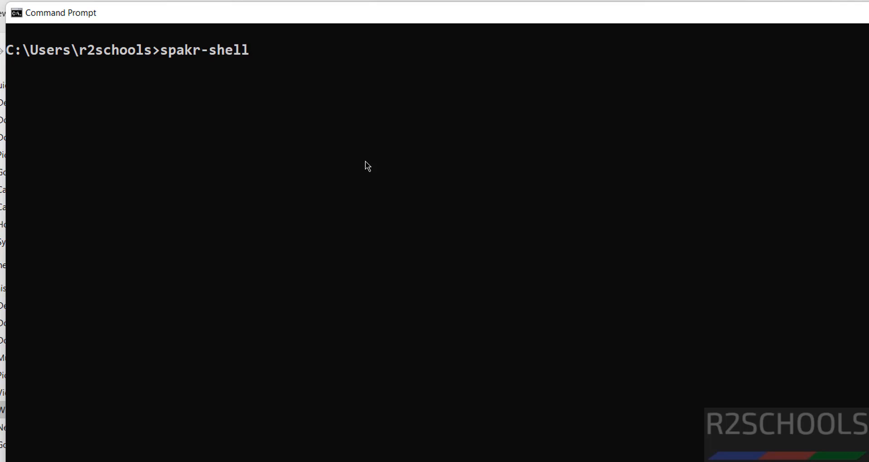
{"action": "key", "text": "Return"}
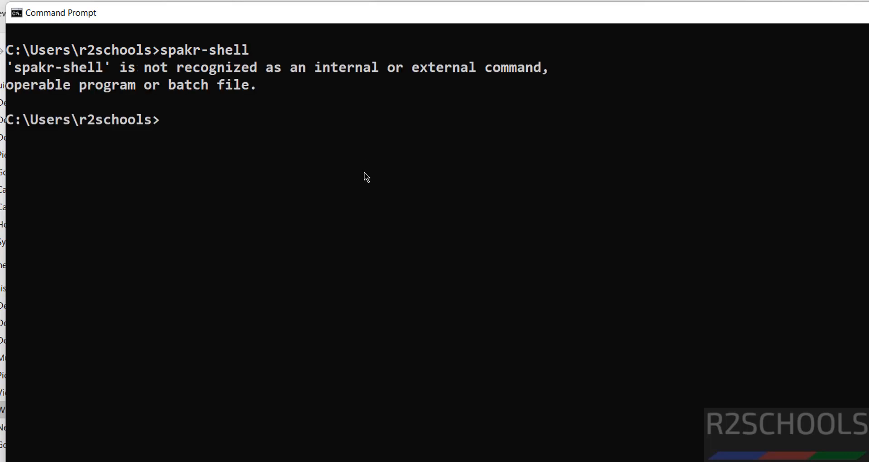
{"action": "type", "text": "spark-shell"}
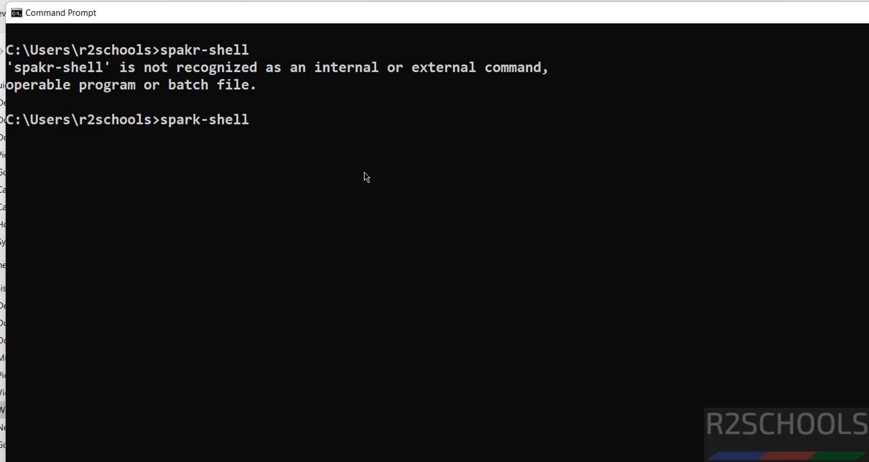
{"action": "key", "text": "Return"}
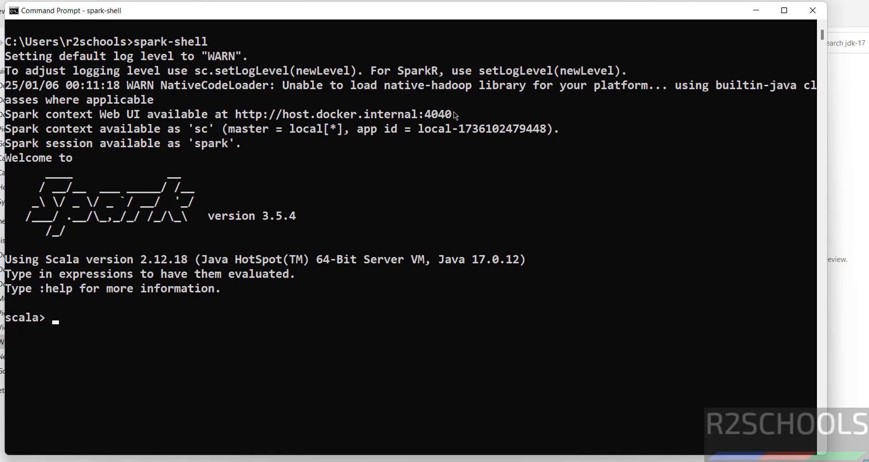
{"action": "left_click_drag", "start_coordinate": [453, 111], "coordinate": [300, 116]}
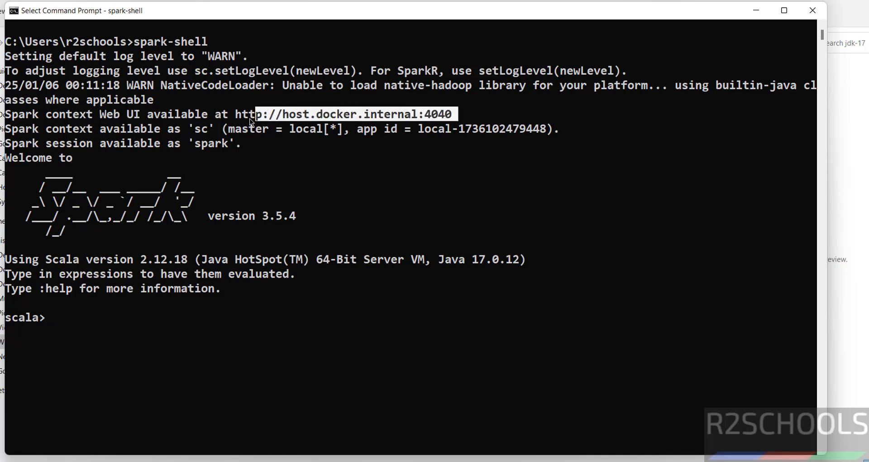
{"action": "key", "text": "ctrl+c"}
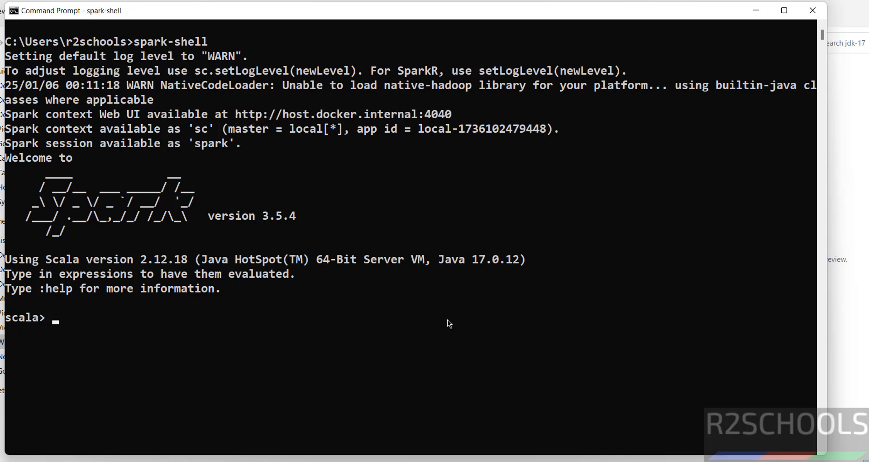
{"action": "left_click", "coordinate": [422, 461]}
{"action": "left_click", "coordinate": [470, 420]}
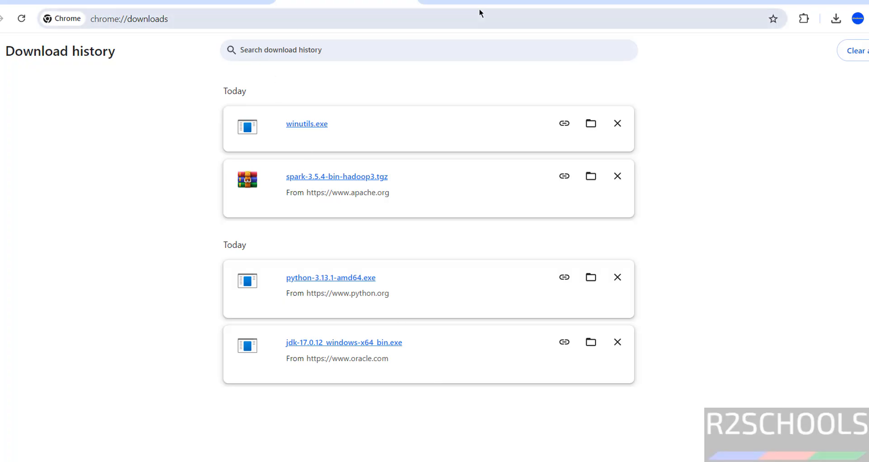
{"action": "left_click", "coordinate": [648, 5]}
{"action": "key", "text": "ctrl+v"}
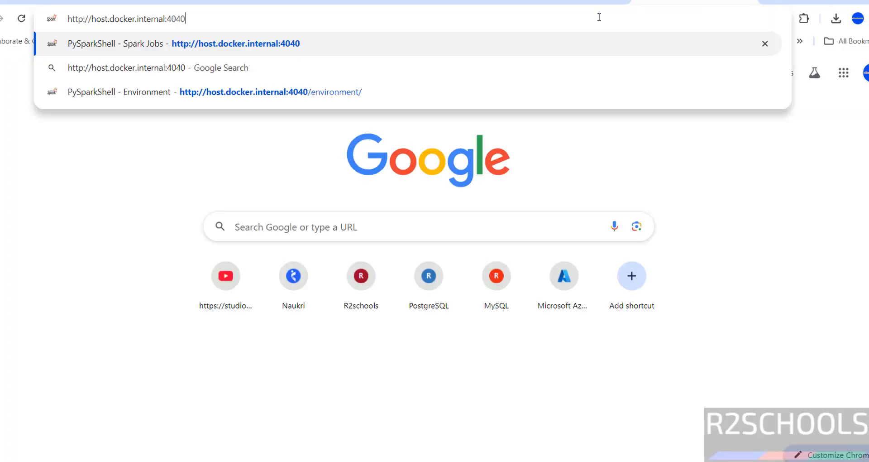
{"action": "key", "text": "Return"}
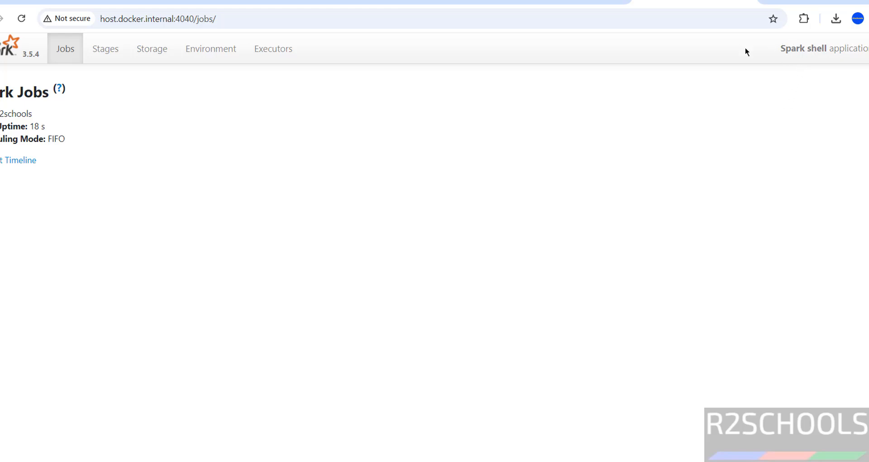
Look through the Stages, Storage and Environment pages of the Spark Web UI, then return to the Jobs page.
{"action": "left_click", "coordinate": [110, 53]}
{"action": "left_click", "coordinate": [152, 52]}
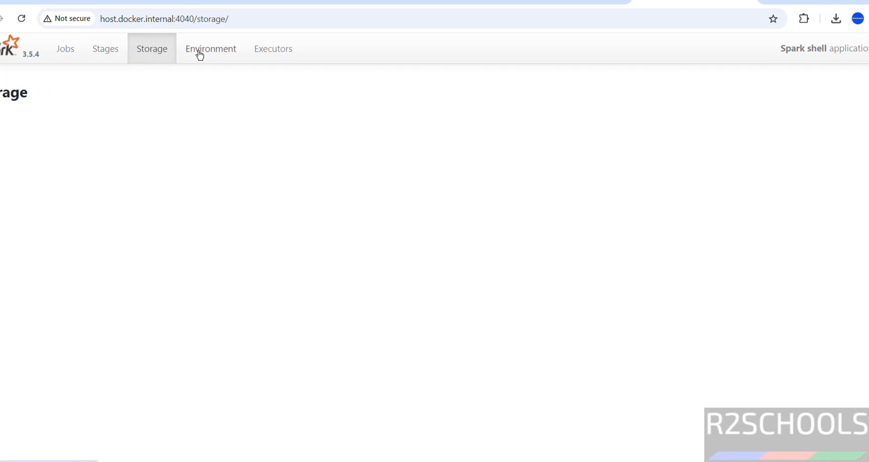
{"action": "left_click", "coordinate": [199, 52]}
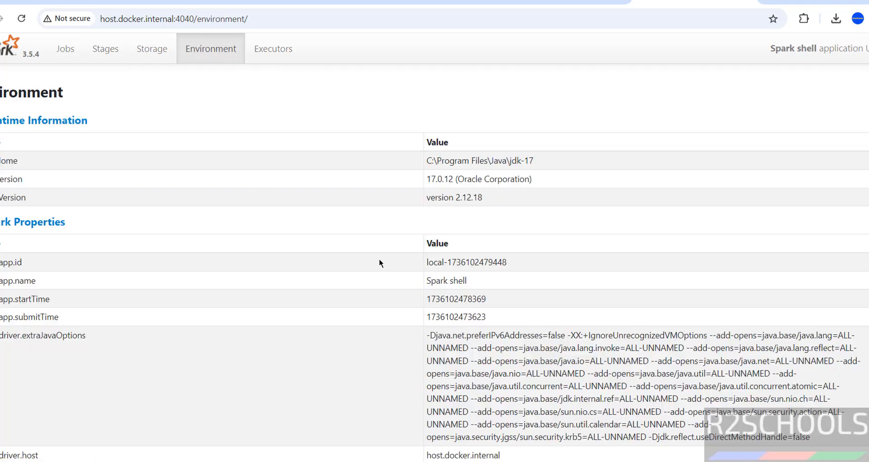
{"action": "left_click_drag", "start_coordinate": [480, 282], "coordinate": [443, 279]}
{"action": "left_click", "coordinate": [59, 49]}
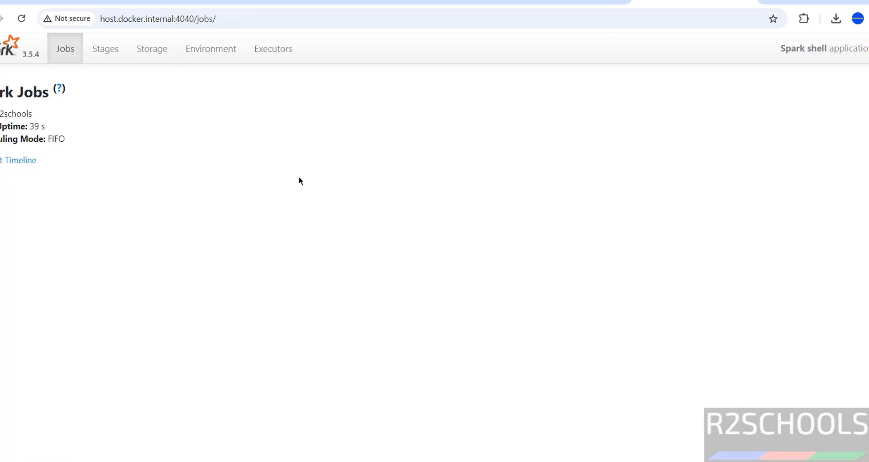
Switch back to the Command Prompt, quit the Spark shell with :quit and clear the console with cls.
{"action": "key", "text": "alt+Tab"}
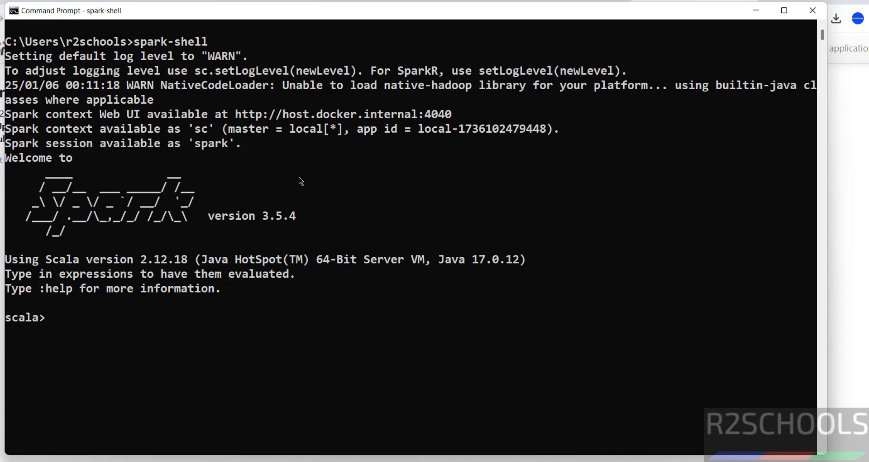
{"action": "type", "text": "exit"}
{"action": "key", "text": "Return"}
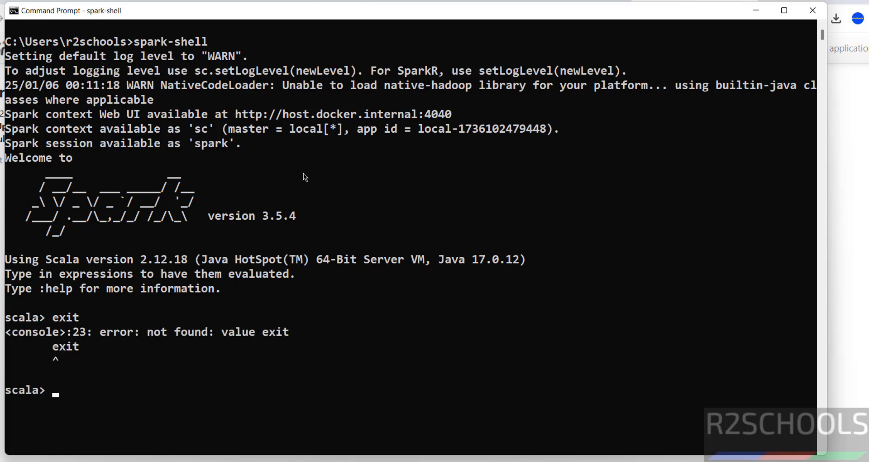
{"action": "type", "text": ":quit"}
{"action": "key", "text": "Return"}
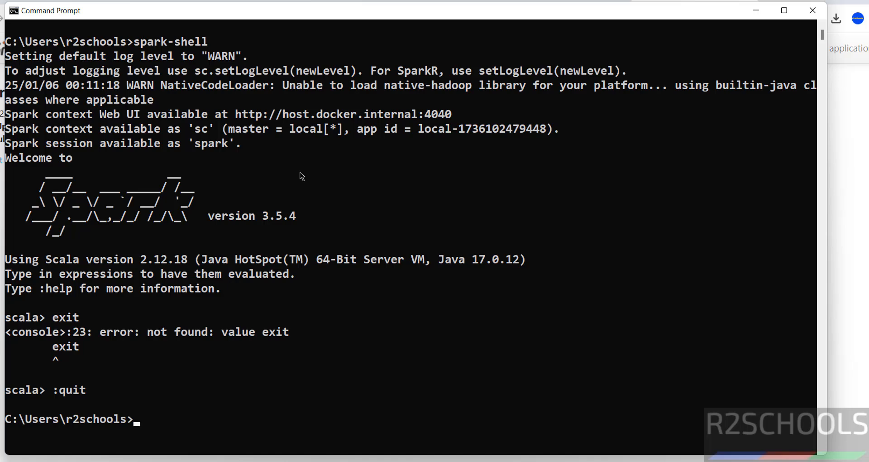
{"action": "type", "text": "cls"}
{"action": "key", "text": "Return"}
Launch the Python Spark shell from the command line with pyspark.
{"action": "type", "text": "pyt"}
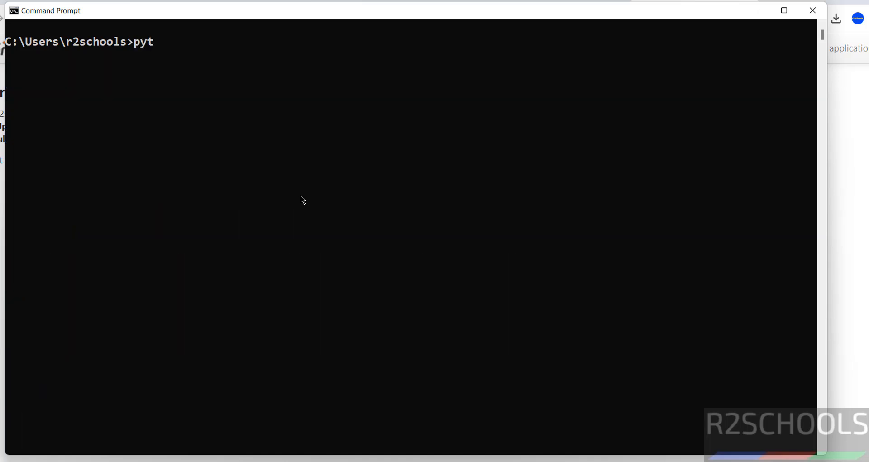
{"action": "key", "text": "BackSpace"}
{"action": "type", "text": "spark"}
{"action": "key", "text": "Return"}
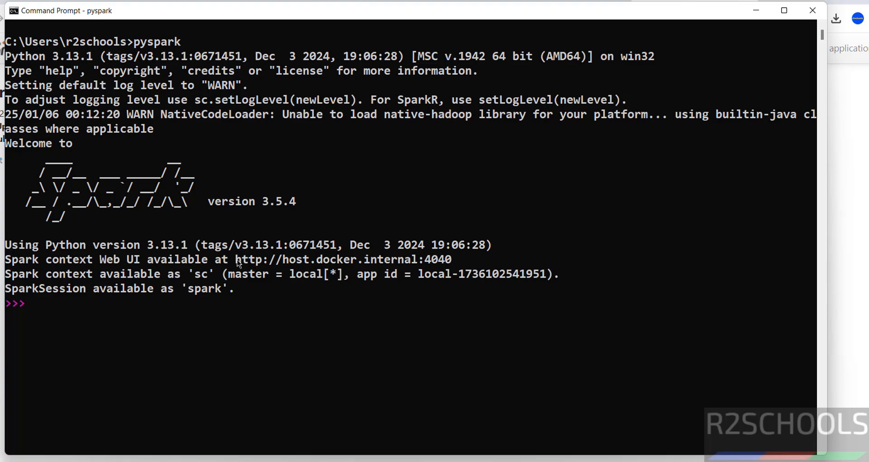
{"action": "left_click_drag", "start_coordinate": [236, 259], "coordinate": [452, 260]}
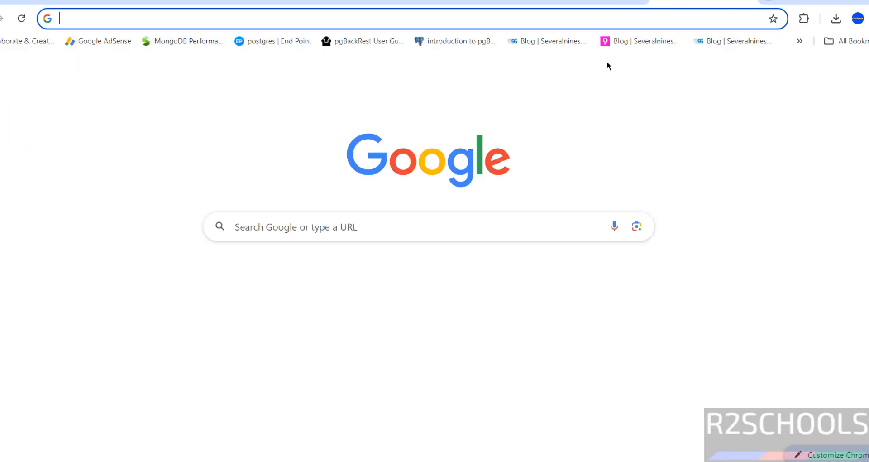
{"action": "type", "text": "http://host.docker.internal:4040"}
{"action": "key", "text": "Return"}
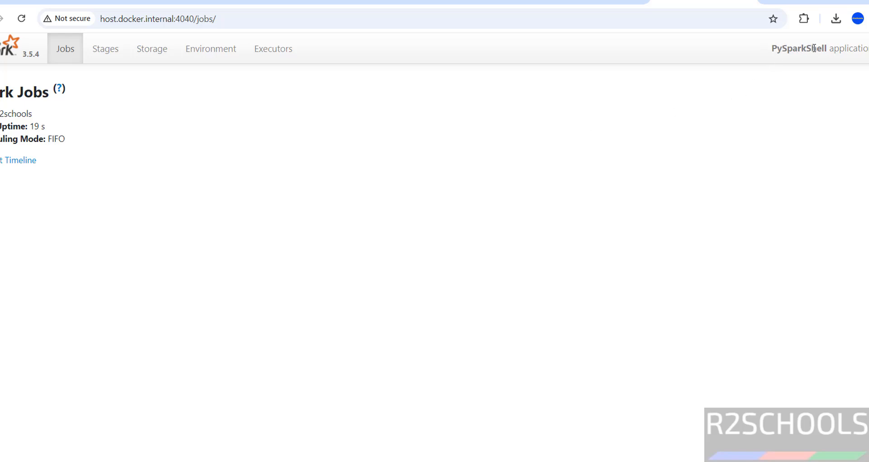
Compare the application names in the Spark shell and PySpark Web UI tabs, examining PySpark's Stages, Storage and Environment pages, including the app.name property.
{"action": "left_click", "coordinate": [603, 3]}
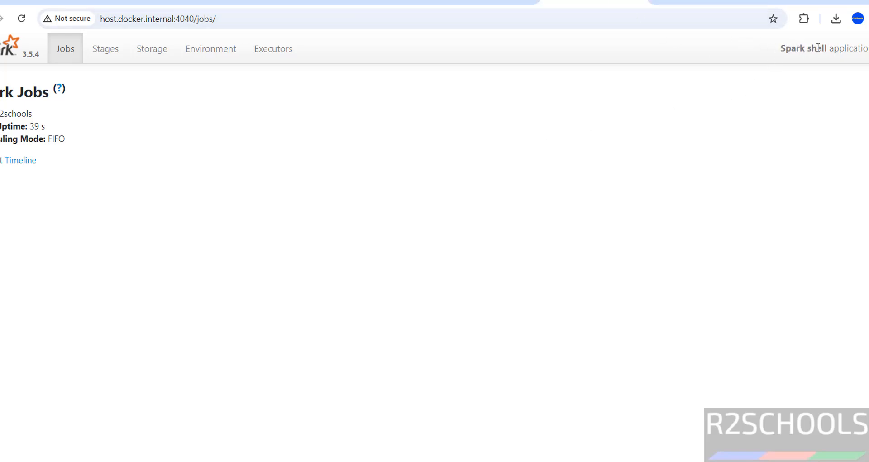
{"action": "left_click", "coordinate": [707, 1]}
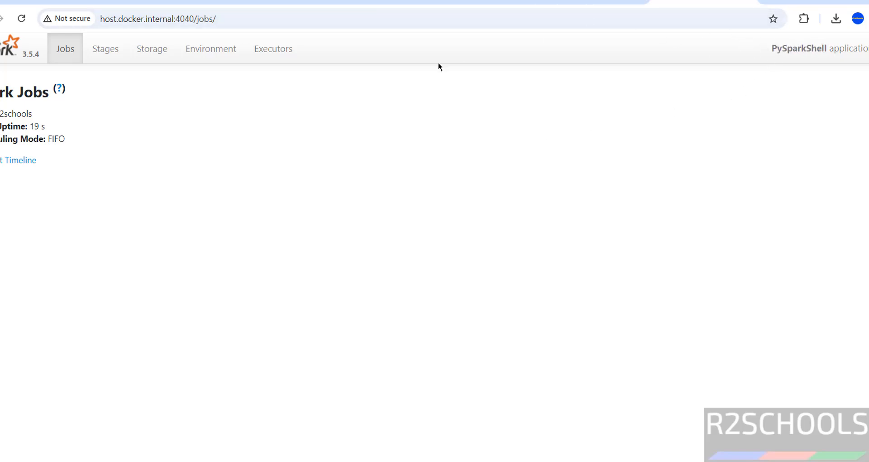
{"action": "left_click", "coordinate": [102, 50]}
{"action": "left_click", "coordinate": [166, 52]}
{"action": "left_click", "coordinate": [211, 54]}
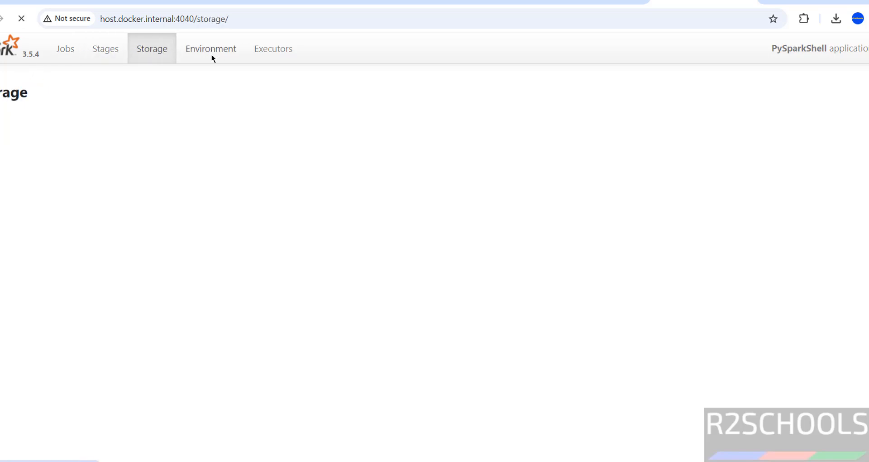
{"action": "double_click", "coordinate": [441, 280]}
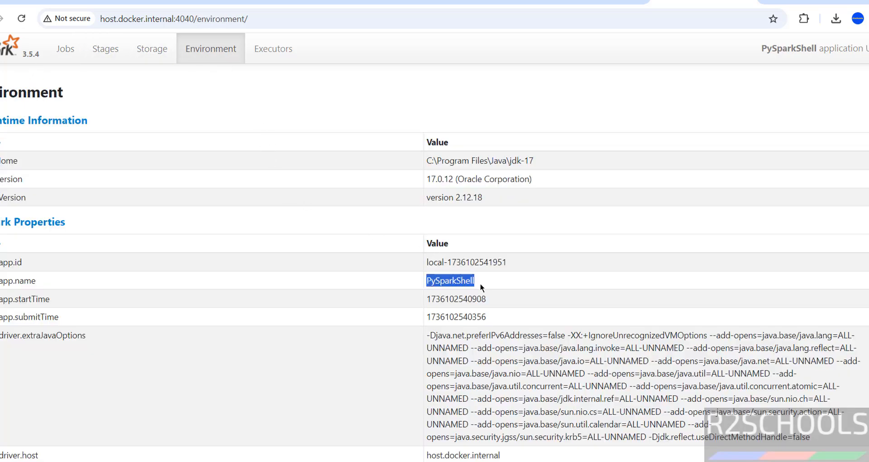
{"action": "left_click", "coordinate": [590, 2]}
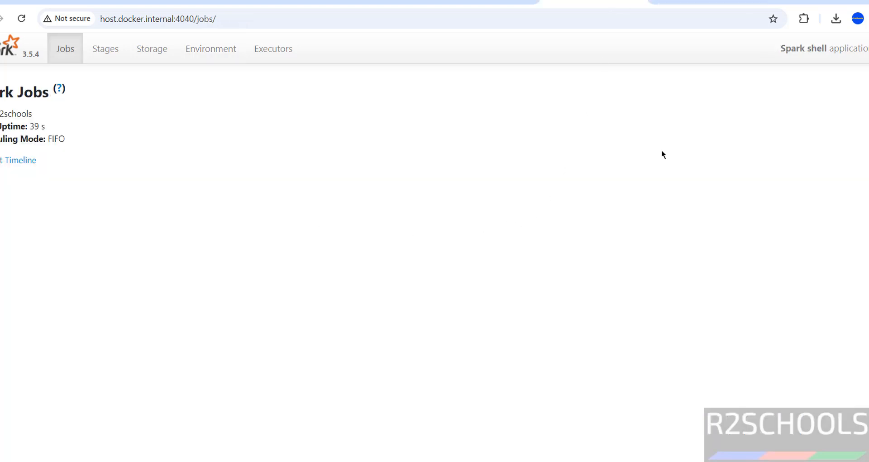
{"action": "left_click", "coordinate": [706, 4]}
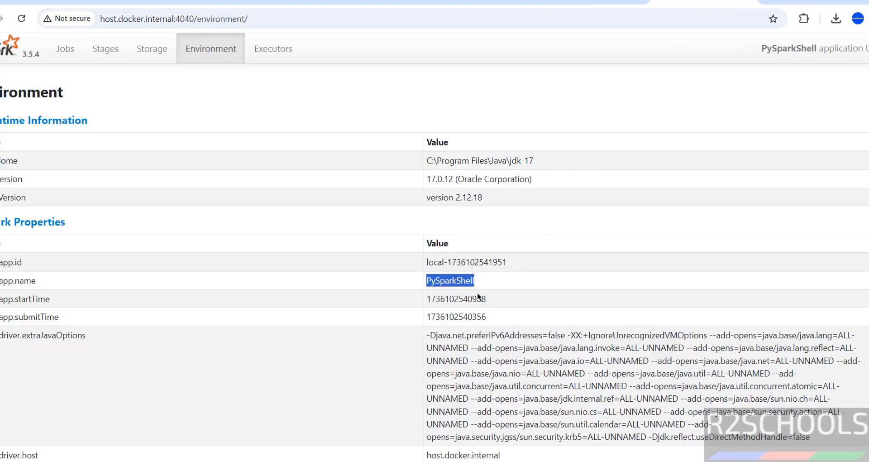